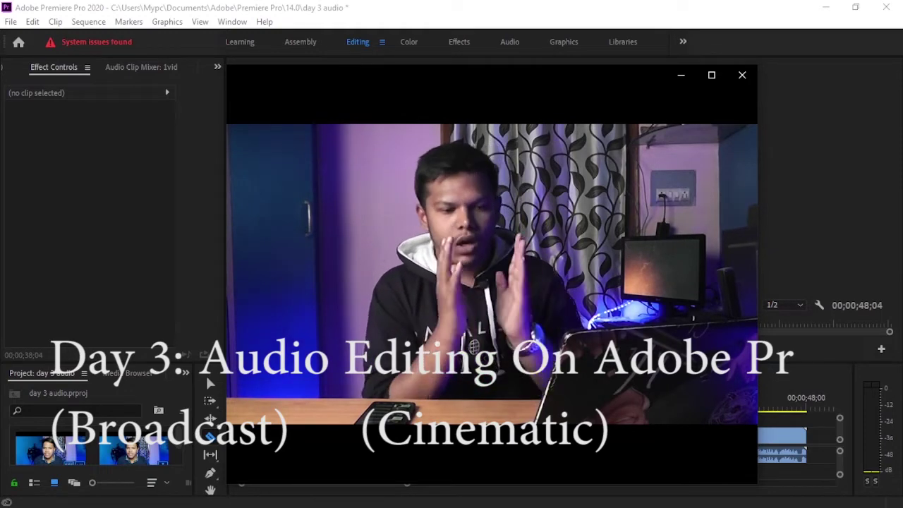
Step: Watch the talking-head preview in Movies & TV, then close the player window
mouse_move(723, 383)
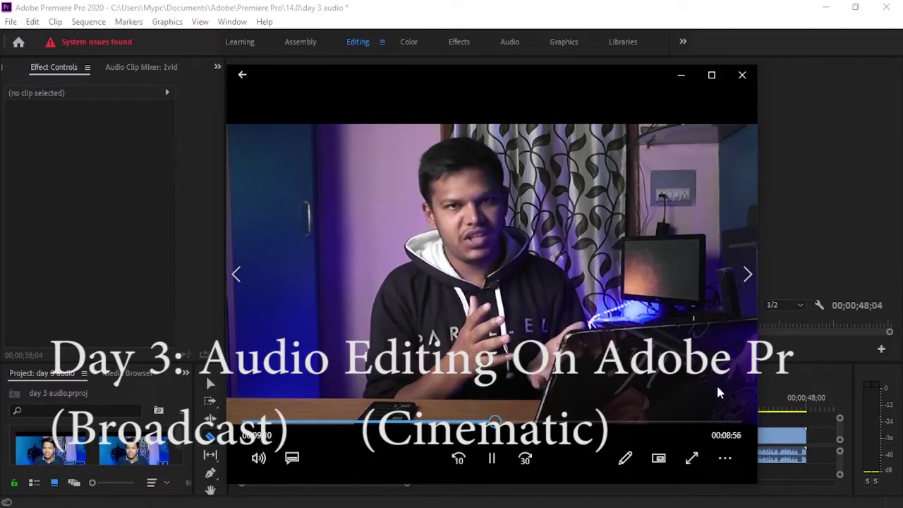
mouse_move(638, 410)
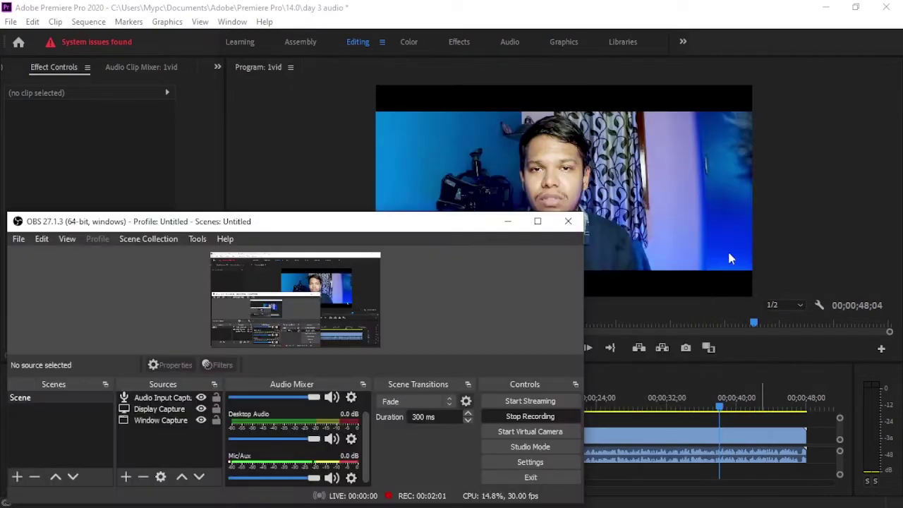
Step: Rewind the 1vid sequence to 00;00;00;00 and play it with the Selection tool, then bring OBS forward
left_click(838, 230)
left_click_drag(424, 399, 343, 399)
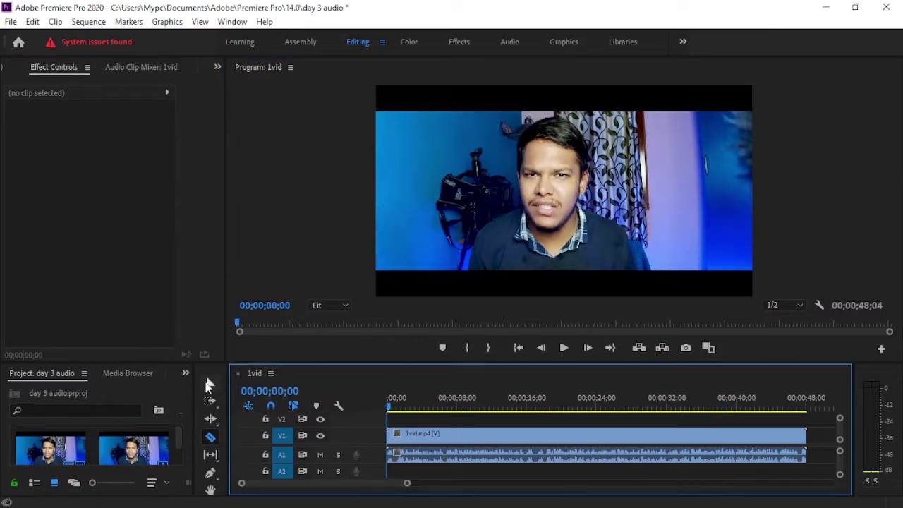
left_click(209, 384)
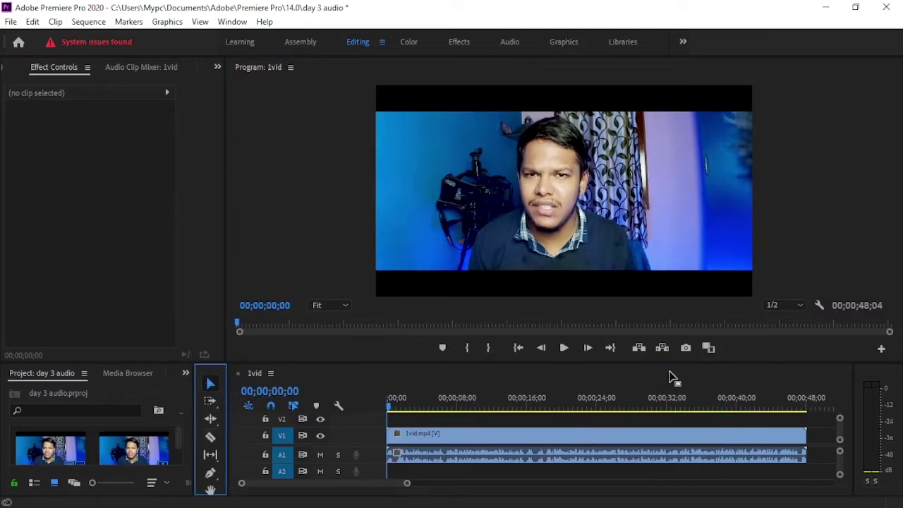
left_click(565, 348)
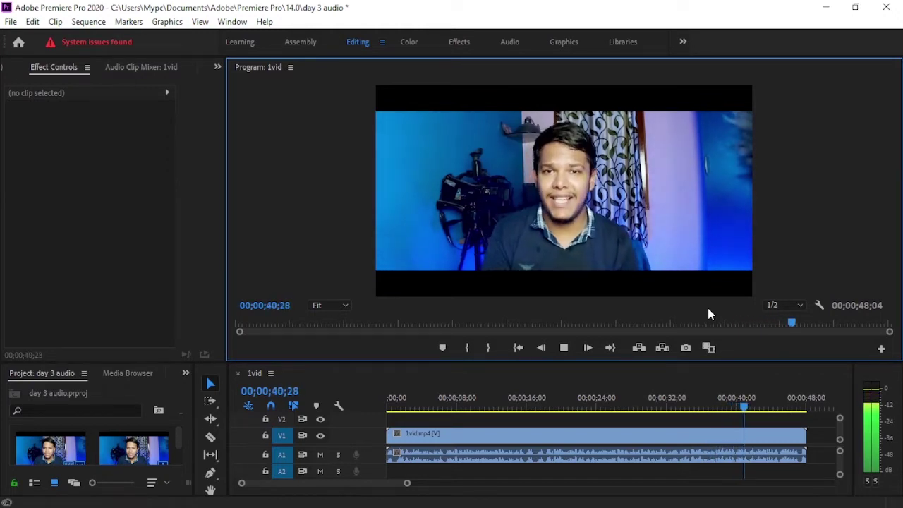
key("alt+Tab")
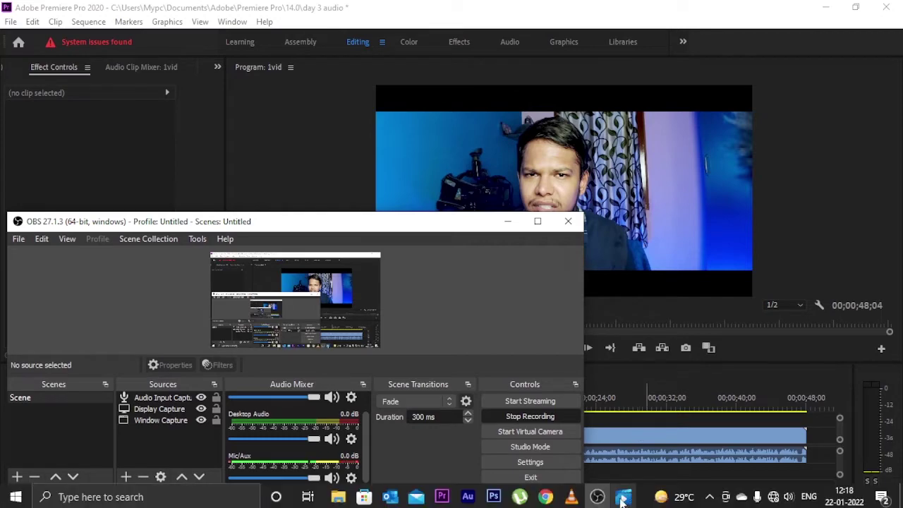
Step: Play the 1vid clip in the Movies & TV player, shifting its window right, then close it
left_click(595, 496)
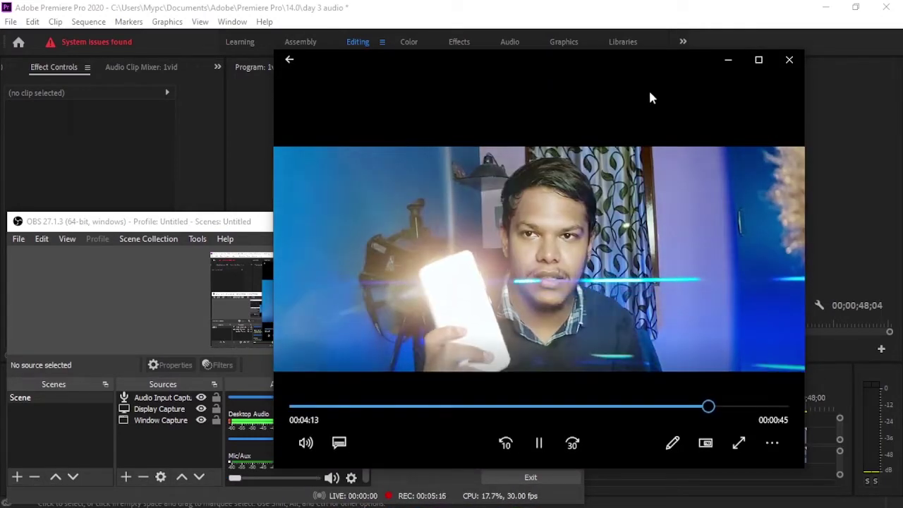
left_click_drag(613, 63, 700, 66)
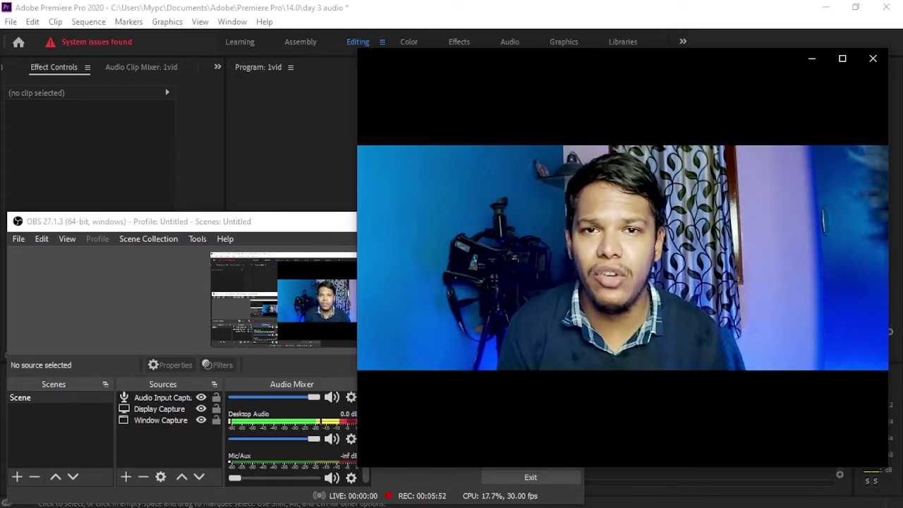
mouse_move(743, 177)
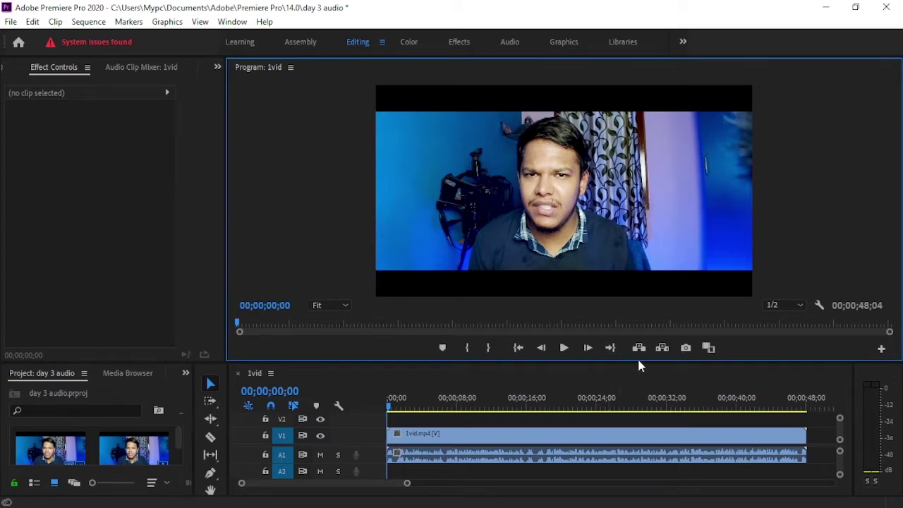
left_click_drag(391, 405, 416, 407)
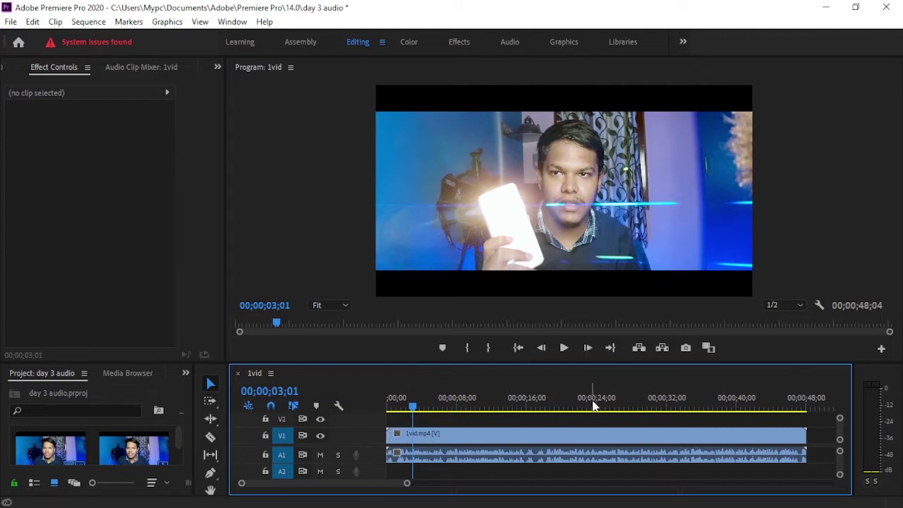
mouse_move(413, 407)
left_mouse_down()
mouse_move(388, 408)
mouse_move(416, 408)
left_mouse_up()
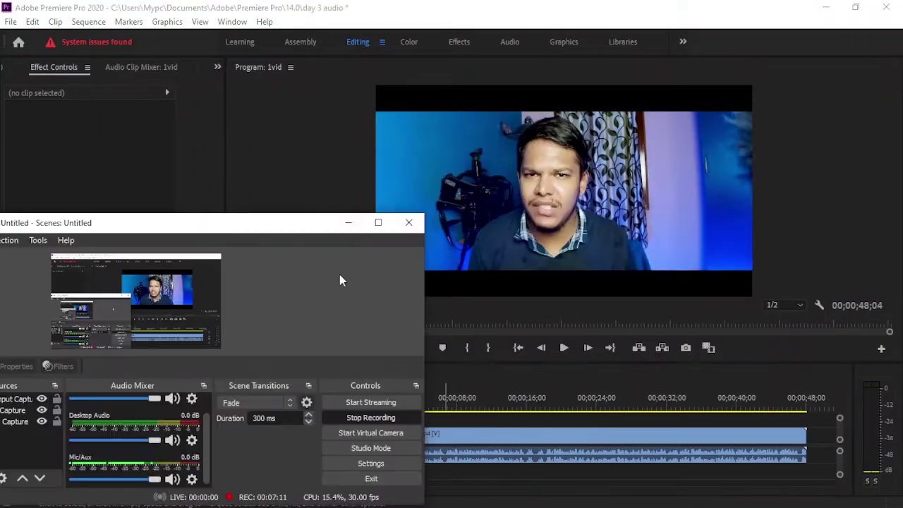
left_click(350, 223)
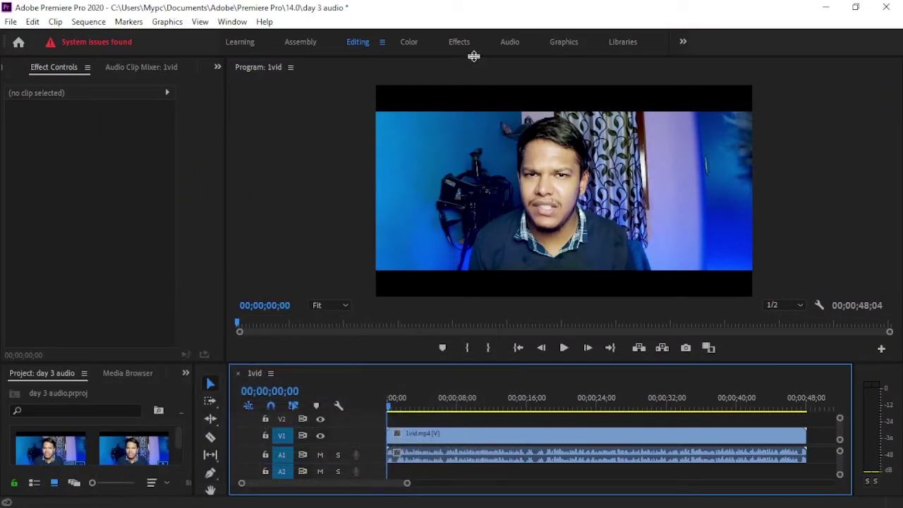
Step: Switch to the Audio workspace and insert Parametric Equalizer in audio track 1's first effect slot
left_click(510, 42)
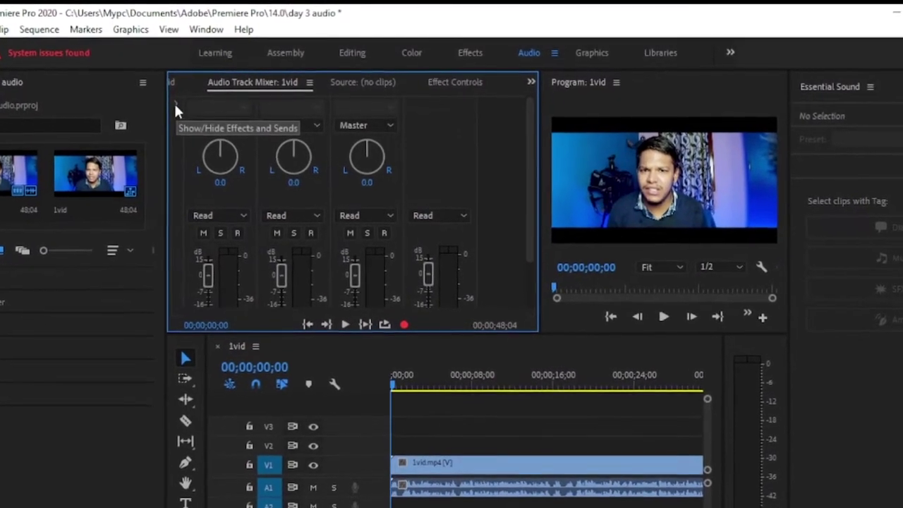
left_click(179, 102)
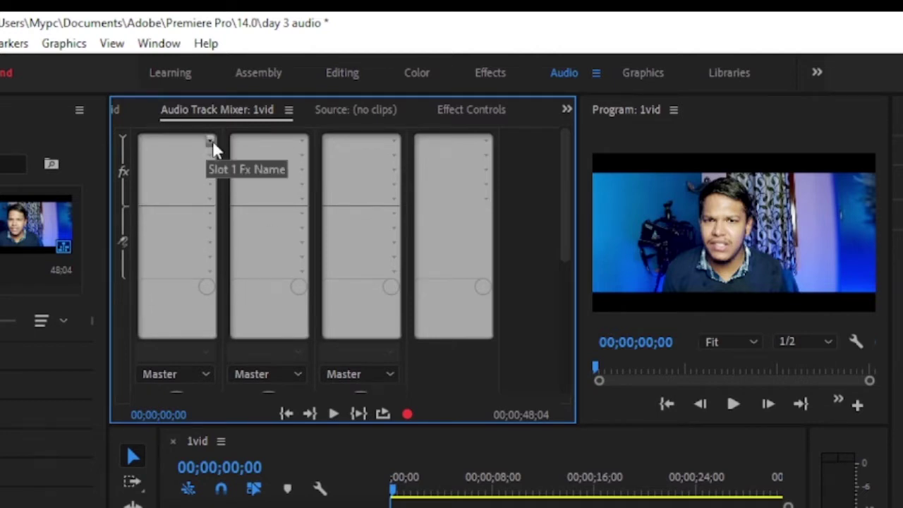
left_click(212, 148)
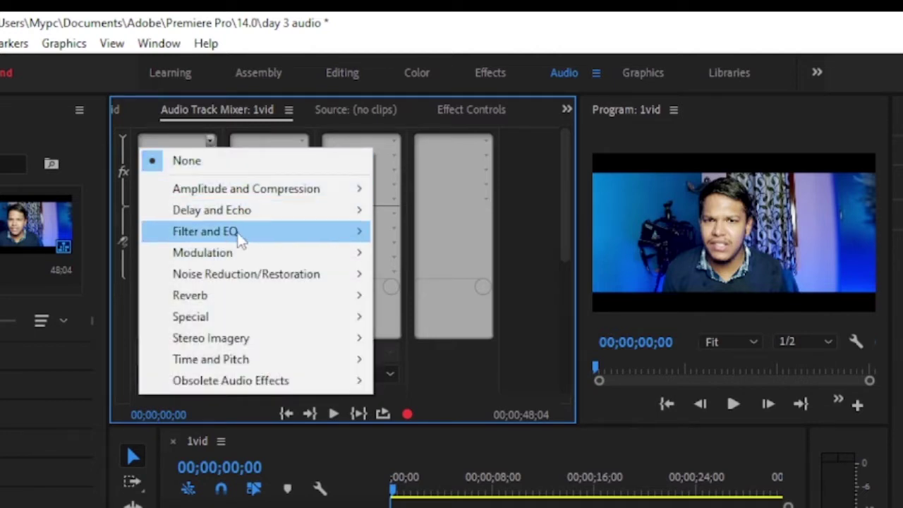
mouse_move(216, 236)
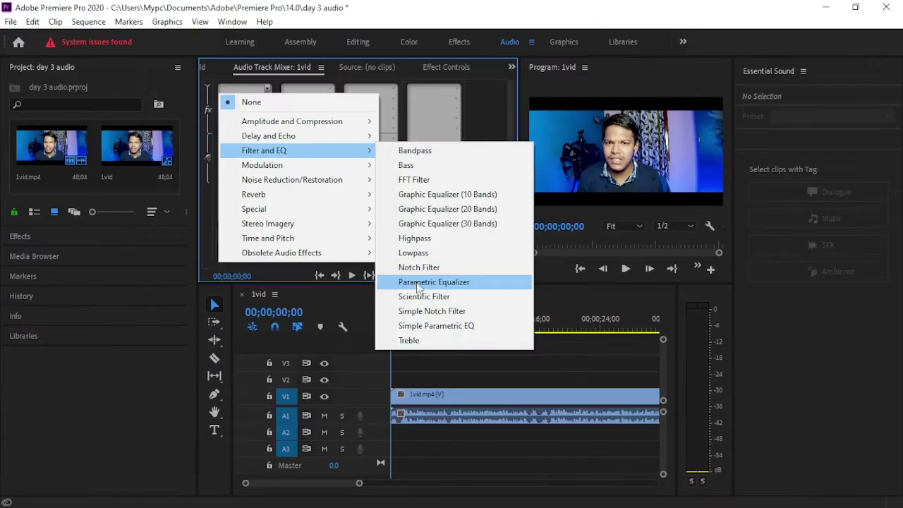
left_click(453, 283)
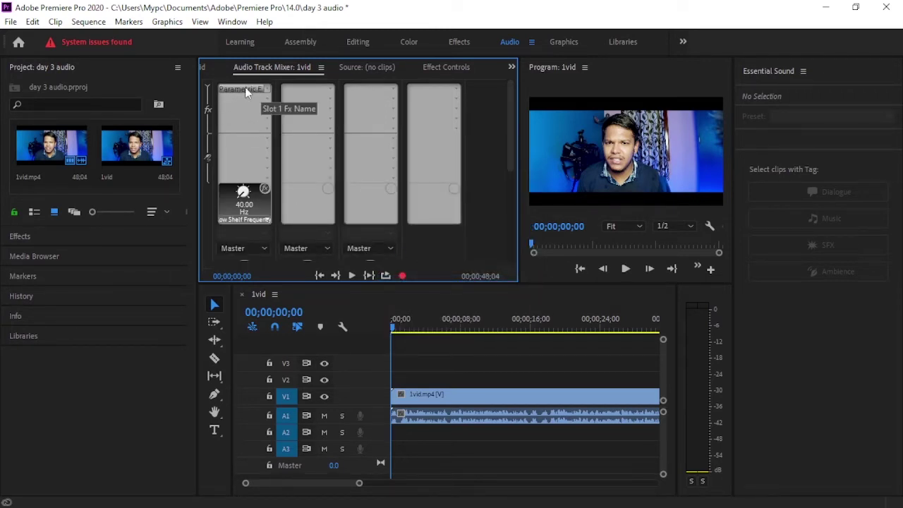
Step: Apply the Loudness Maximizer preset to the Parametric Equalizer and boost its low band to 10.6 dB at 134 Hz
double_click(244, 88)
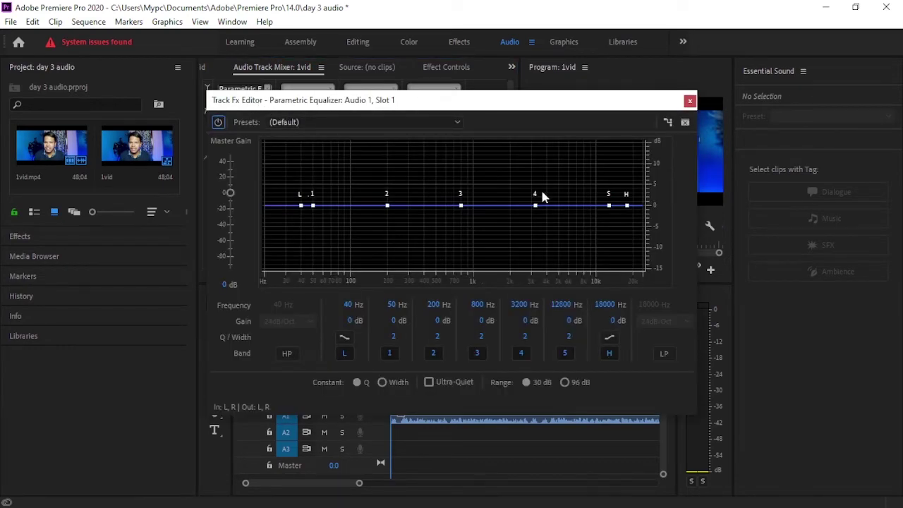
left_click_drag(436, 104, 237, 90)
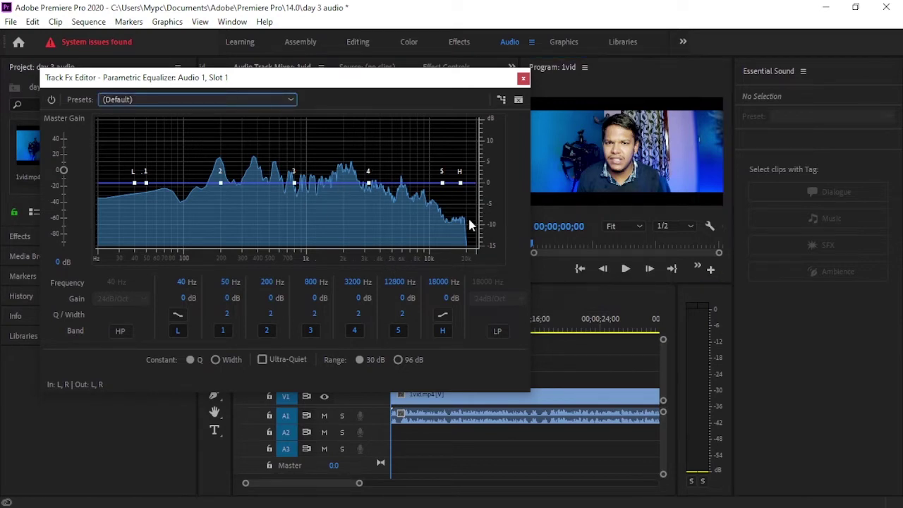
left_click(166, 103)
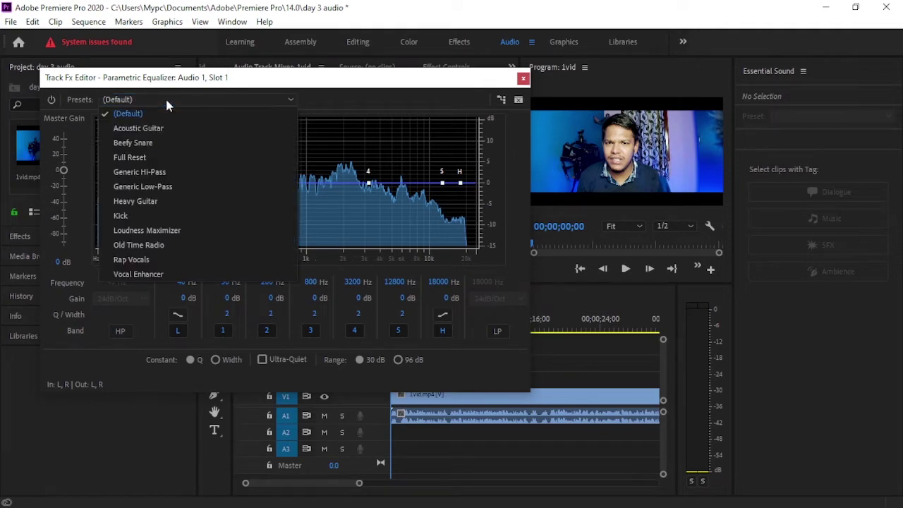
left_click(159, 231)
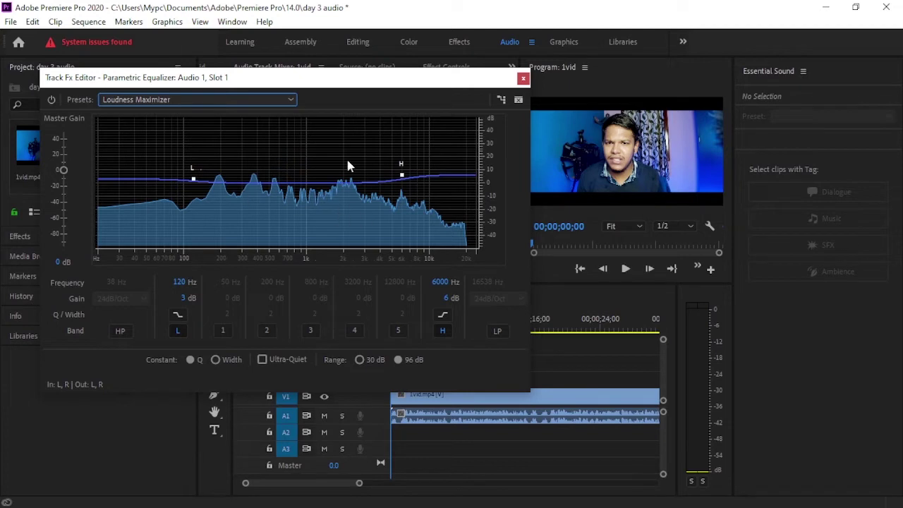
left_click_drag(319, 86, 271, 81)
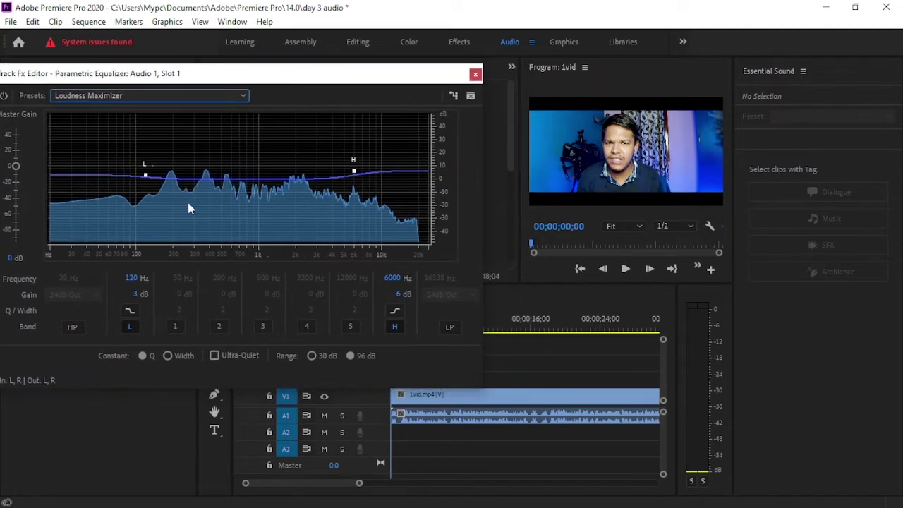
left_click_drag(146, 176, 152, 166)
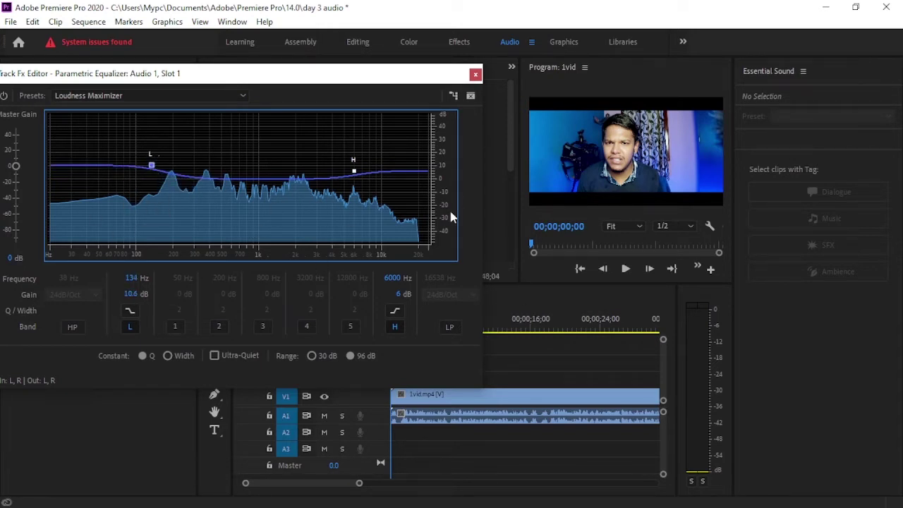
Step: Close the equalizer editor, preview the equalized sequence, and raise OBS's Mic/Aux volume to 0.0 dB
left_click(476, 76)
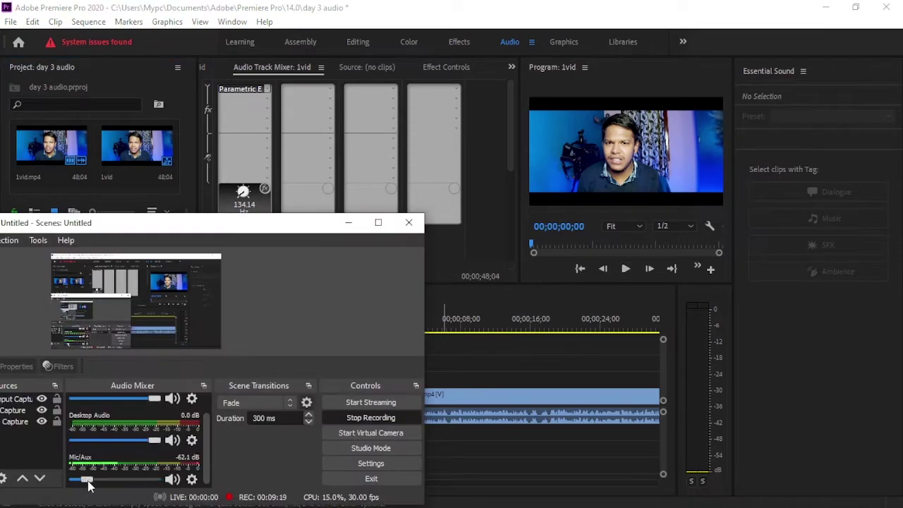
left_click(625, 269)
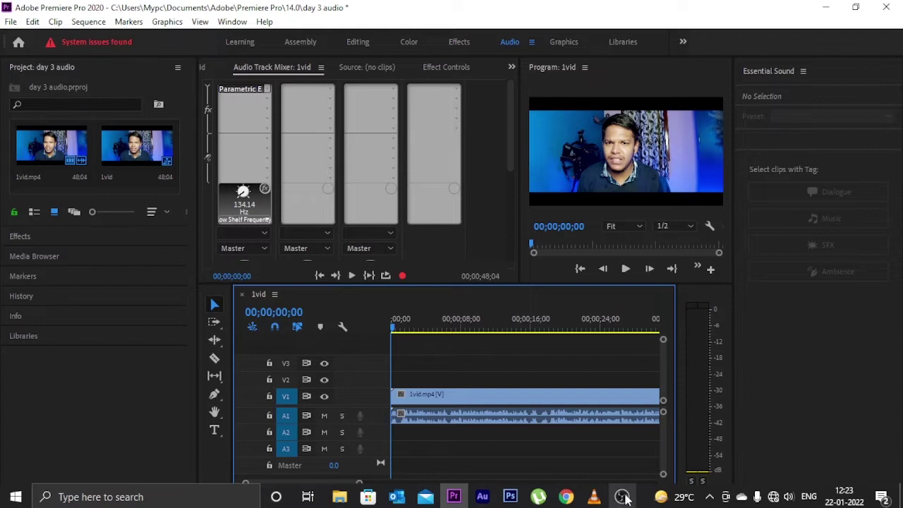
left_click(622, 497)
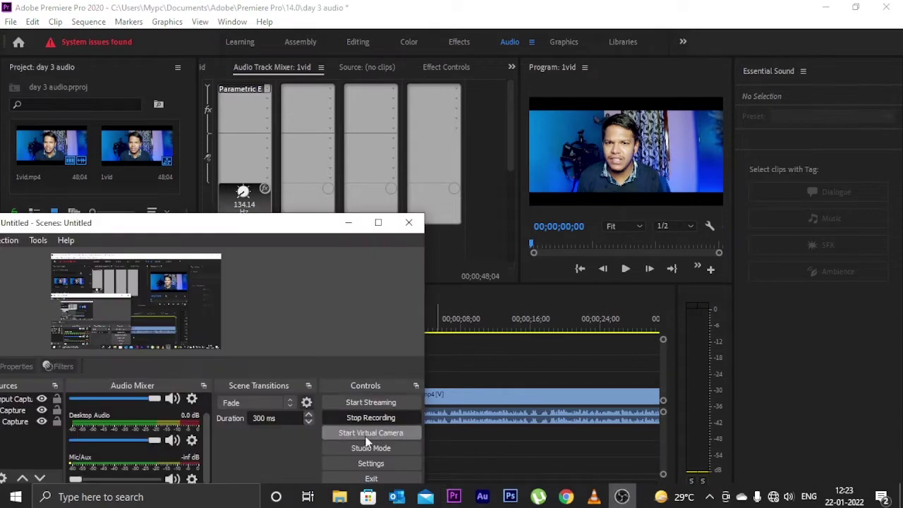
left_click_drag(80, 480, 197, 492)
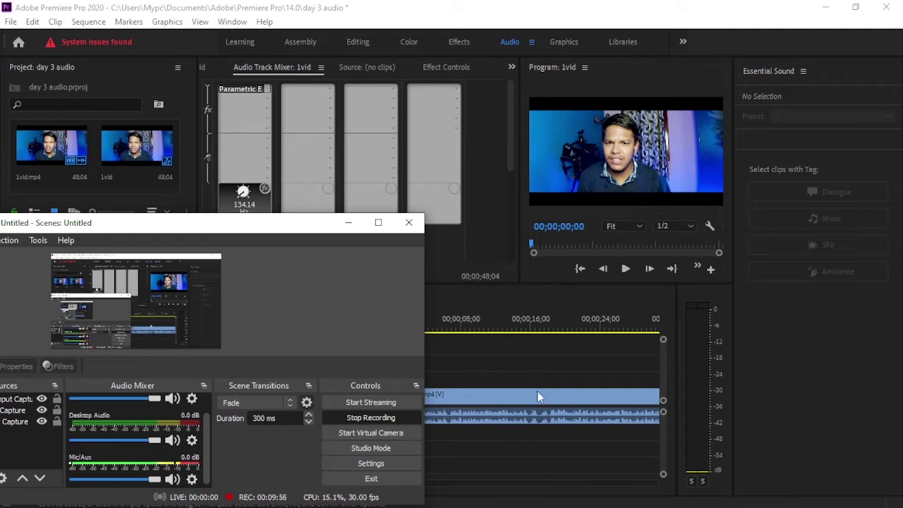
left_click(548, 295)
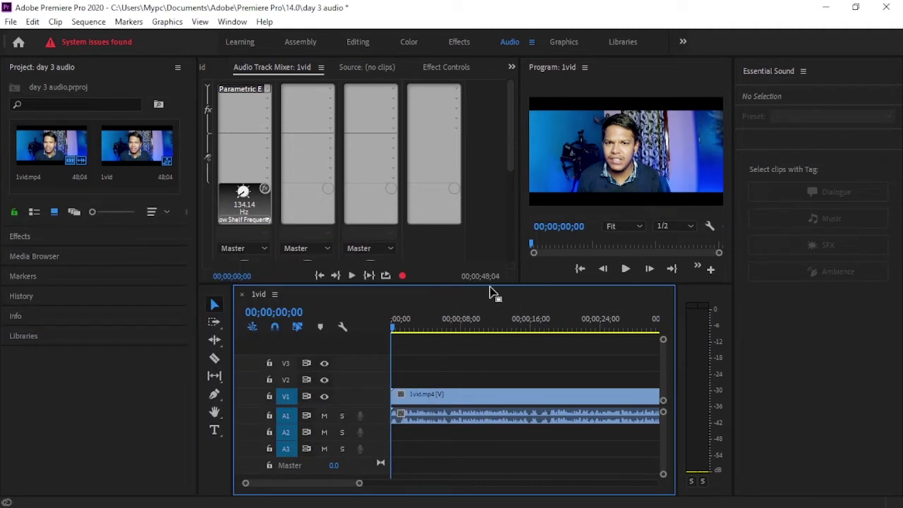
Step: Add a Multiband Compressor to Audio 1's second effect slot and open its editor at Default settings
left_click(268, 101)
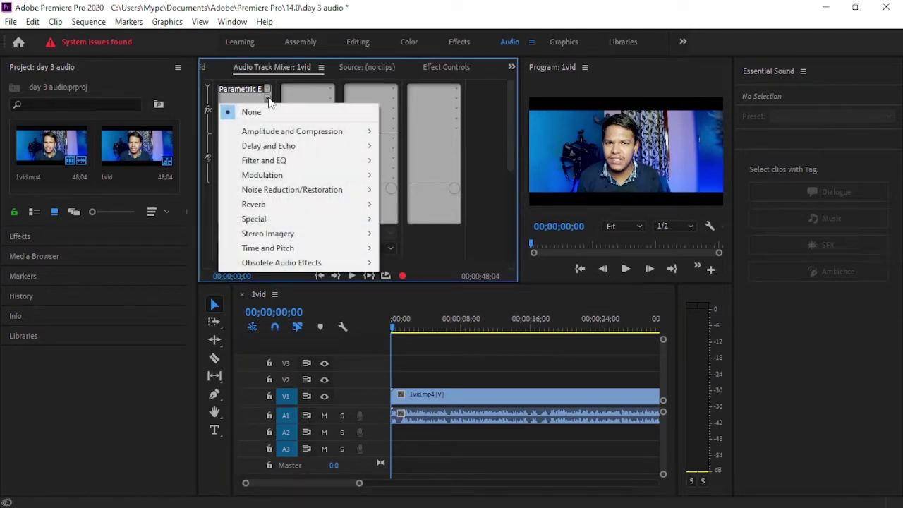
mouse_move(310, 134)
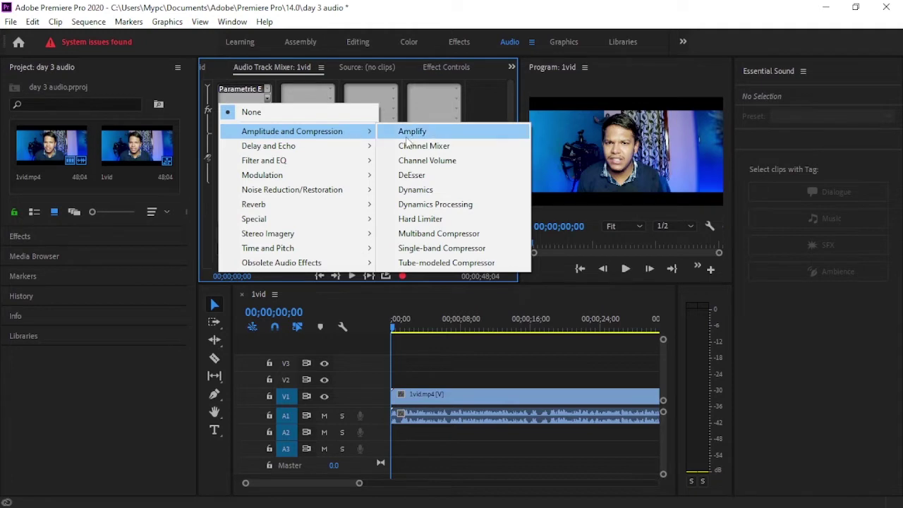
left_click(446, 239)
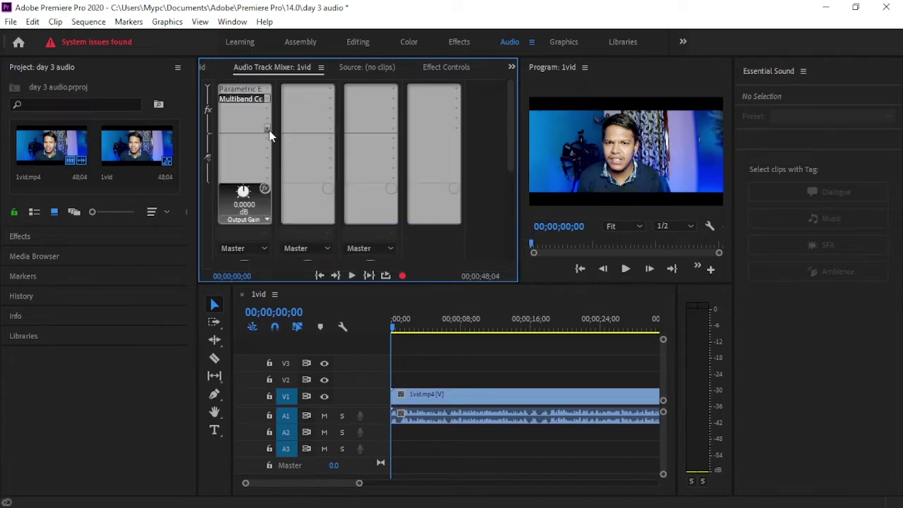
double_click(233, 100)
left_click_drag(368, 63, 118, 68)
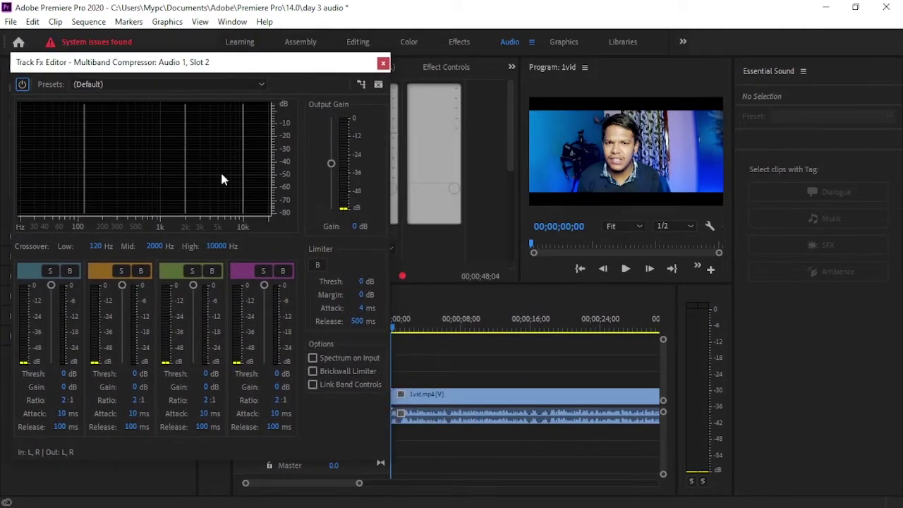
Step: Choose the Broadcast preset from the Multiband Compressor's Presets list
left_click(96, 83)
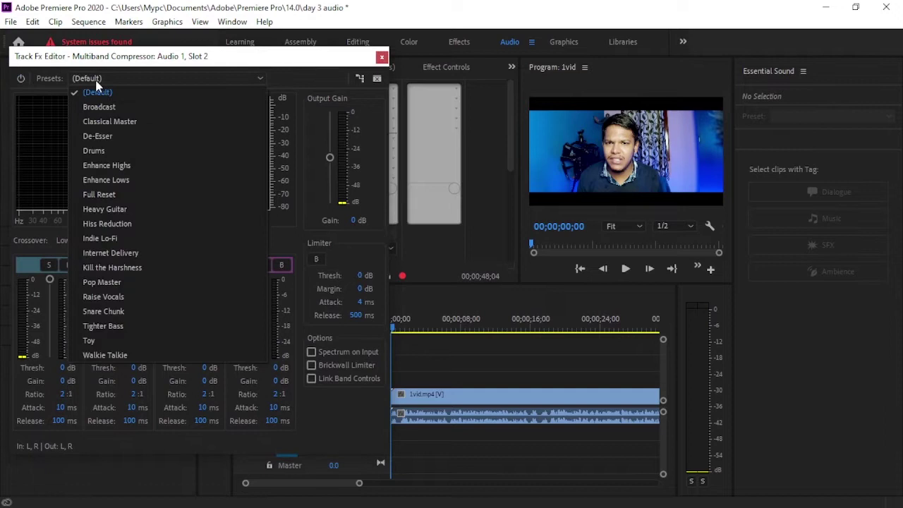
left_click(59, 139)
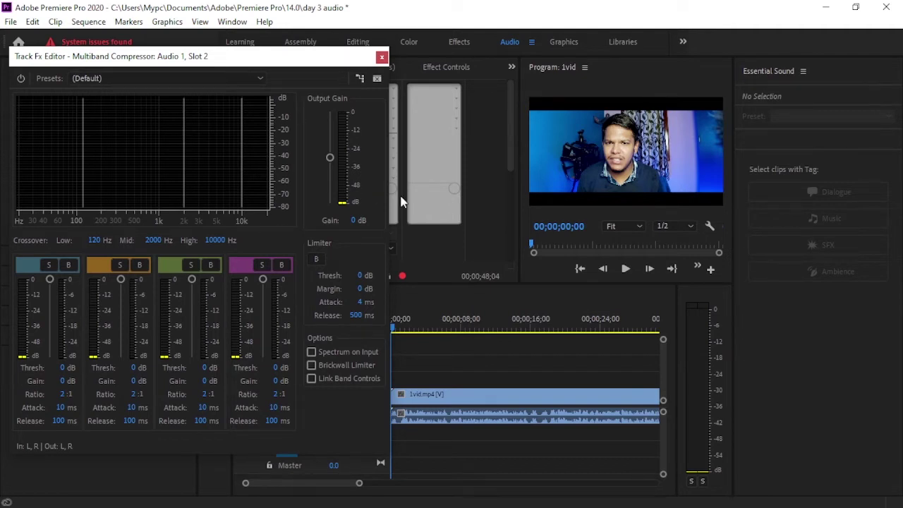
left_click(98, 79)
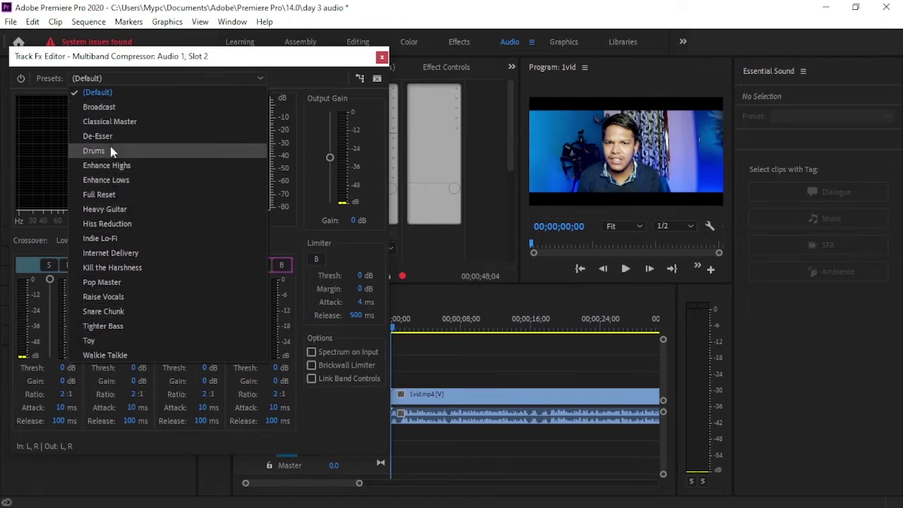
left_click(112, 75)
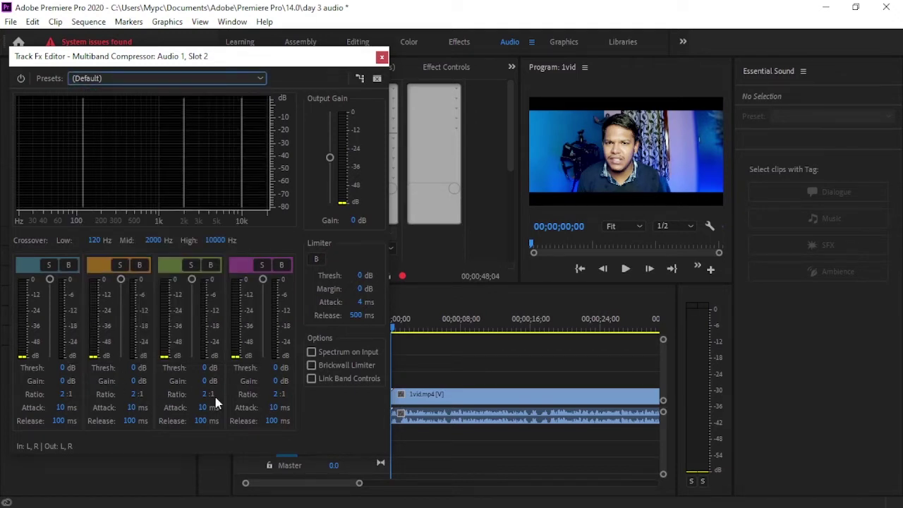
left_click(104, 78)
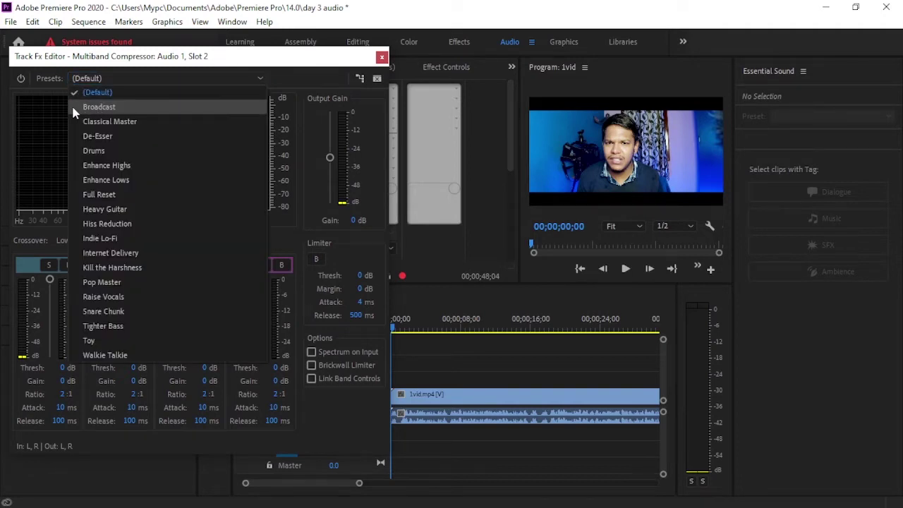
left_click(110, 109)
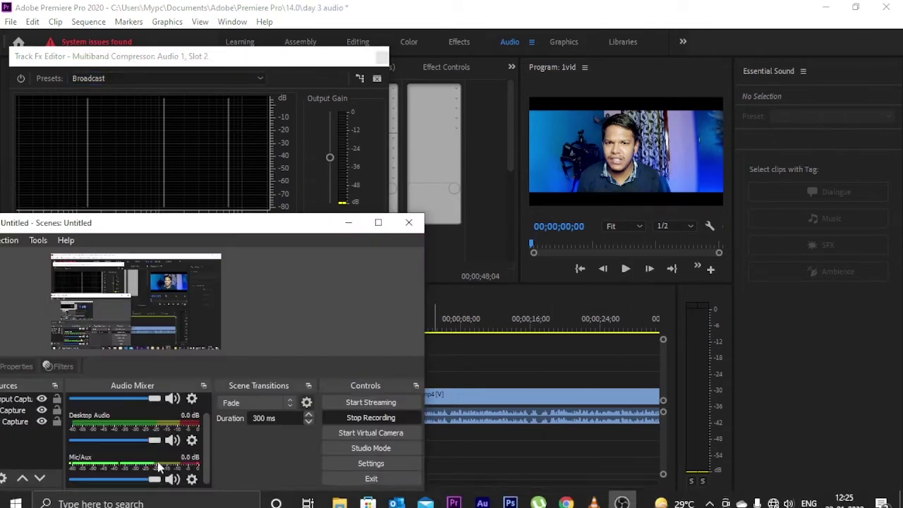
left_click(625, 269)
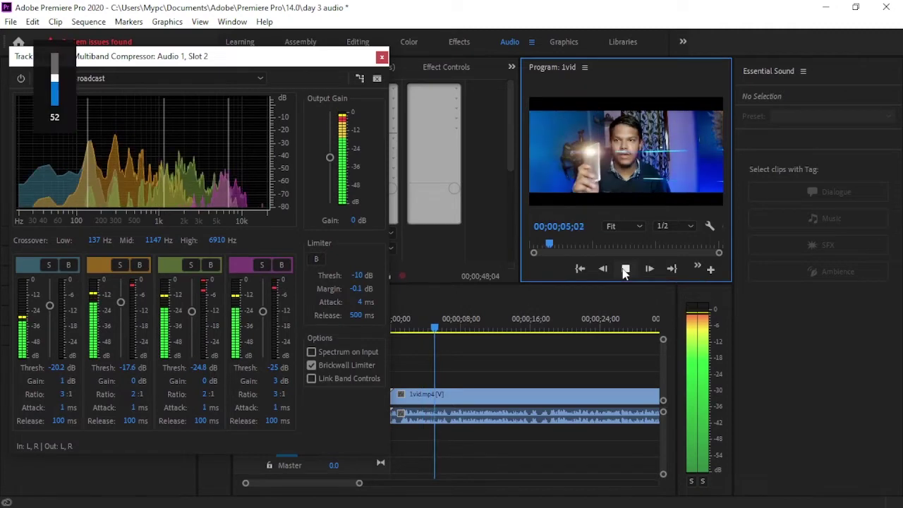
key("XF86AudioLowerVolume")
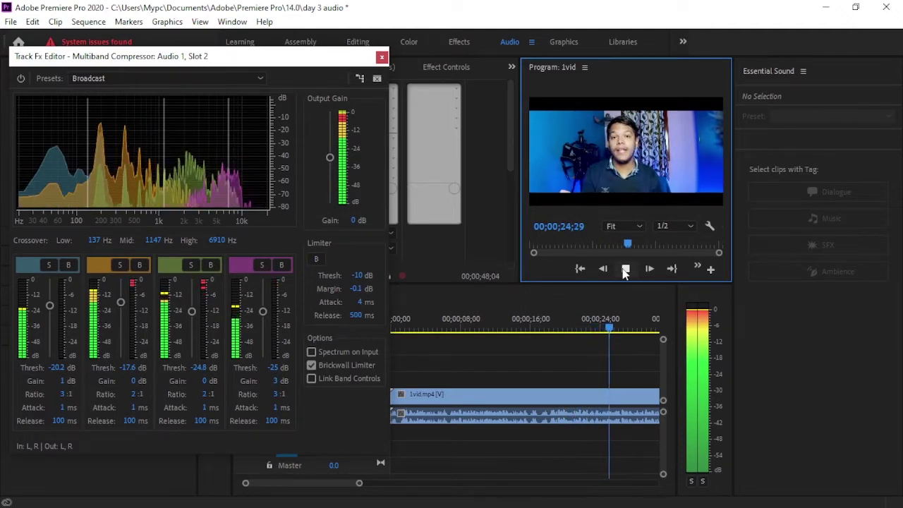
left_click(393, 325)
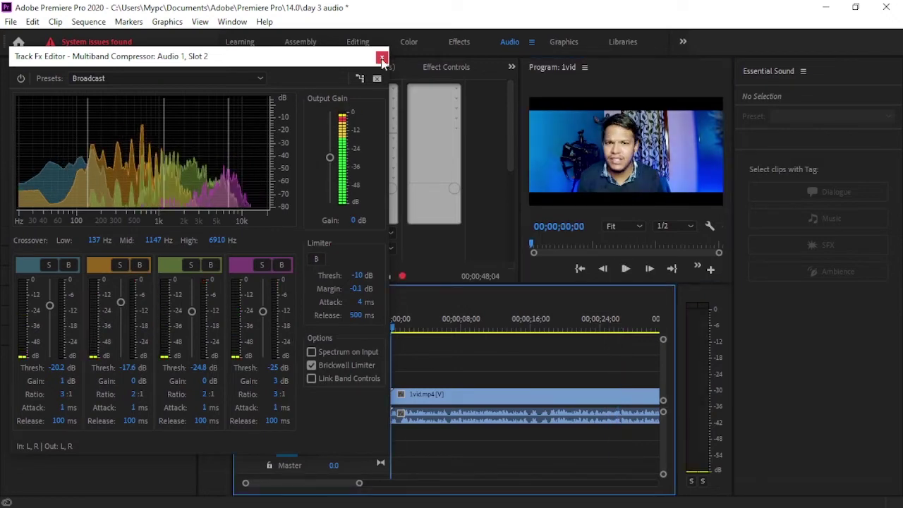
Step: Close the Multiband Compressor editor and raise OBS's microphone level to 0.0 dB
left_click(381, 58)
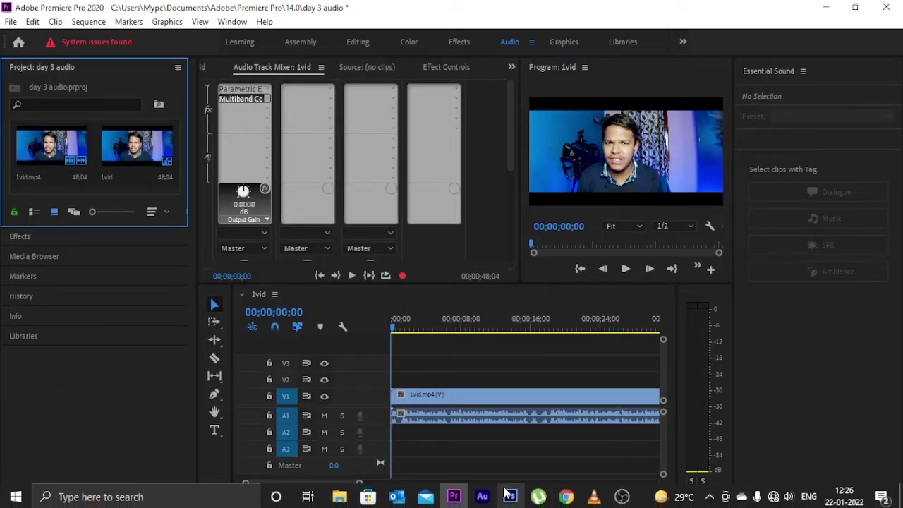
left_click(622, 495)
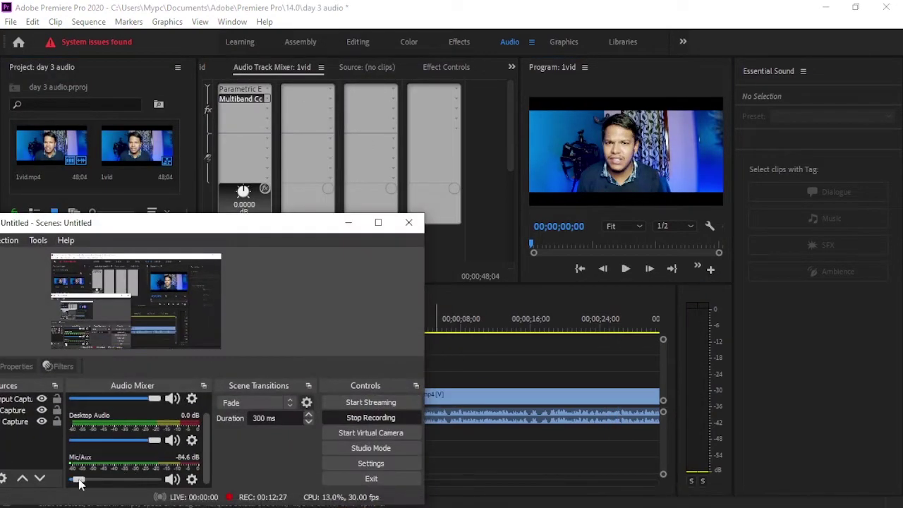
left_click_drag(76, 479, 155, 479)
left_click(536, 300)
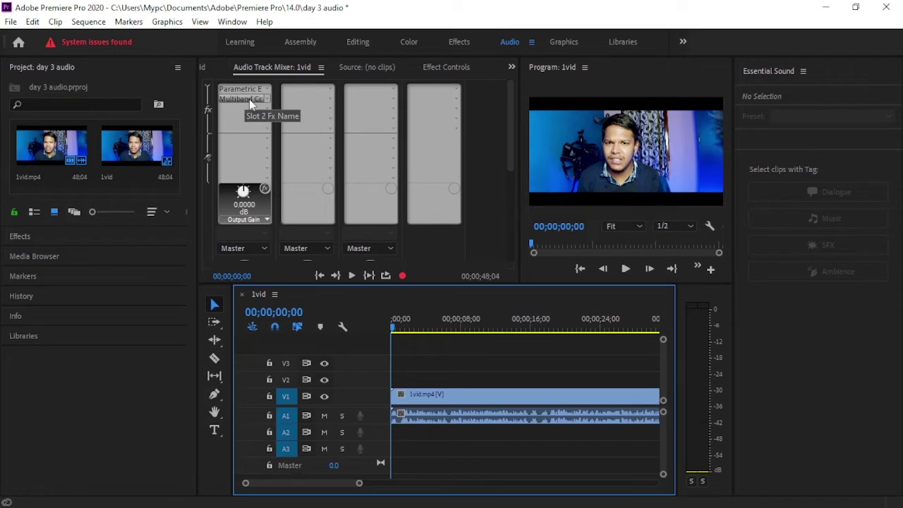
Step: Select the Multiband Compressor effect on Audio 1, then work on the timeline clip
left_click(249, 99)
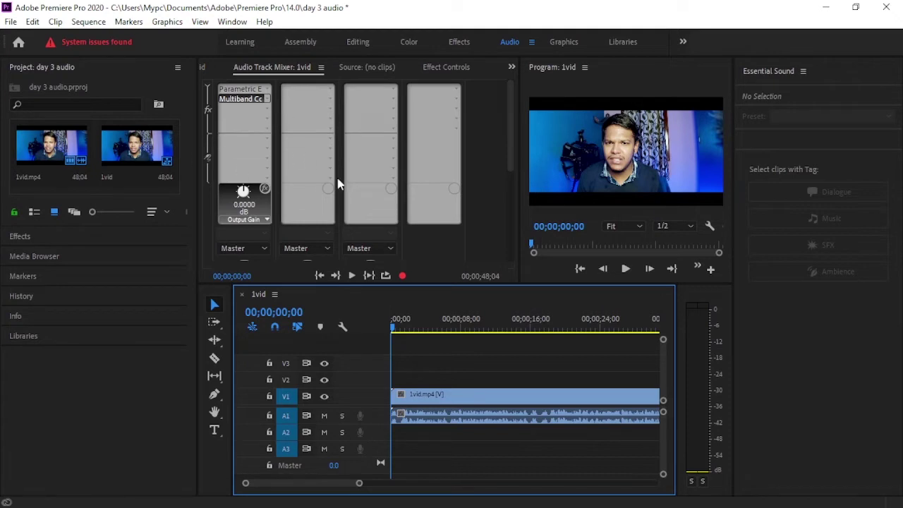
mouse_move(332, 492)
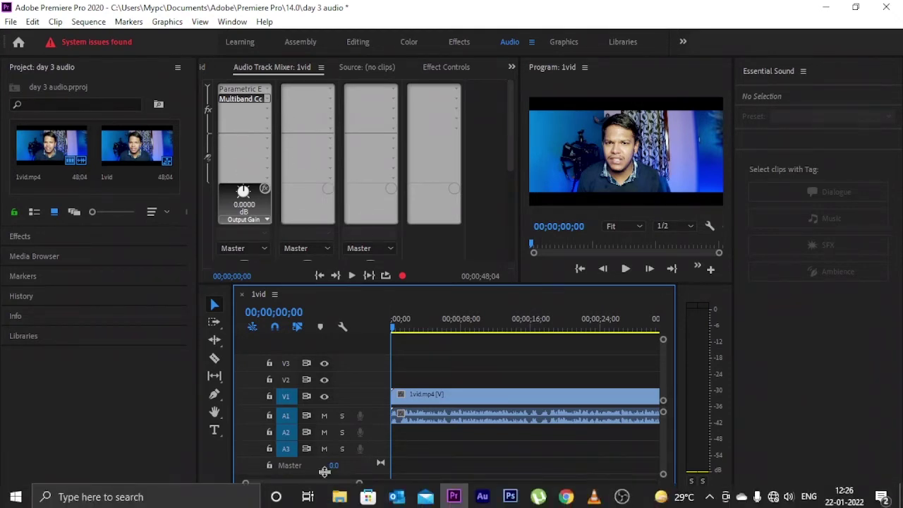
mouse_move(329, 483)
left_mouse_down()
mouse_move(356, 483)
mouse_move(329, 482)
left_mouse_up()
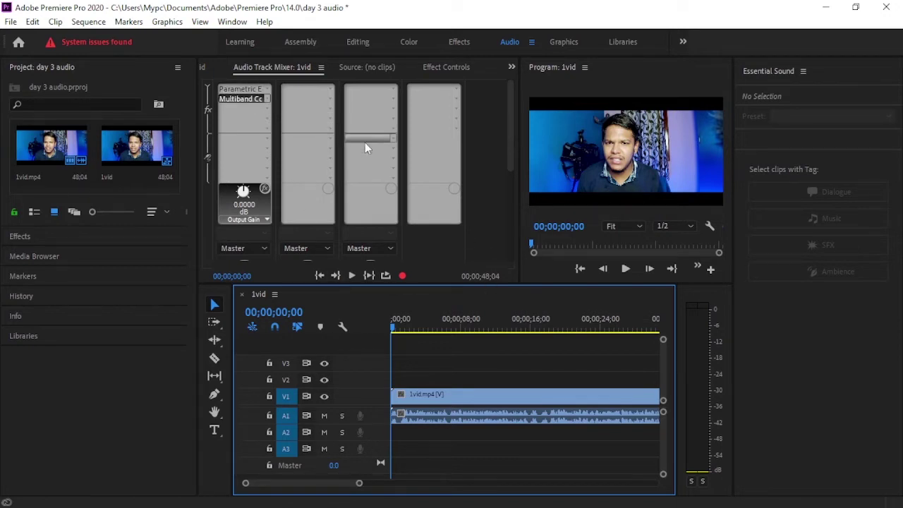
Step: Cut the 1vid.mp4 timeline clip in two with the Razor tool
mouse_move(556, 487)
left_click(215, 358)
left_click(500, 412)
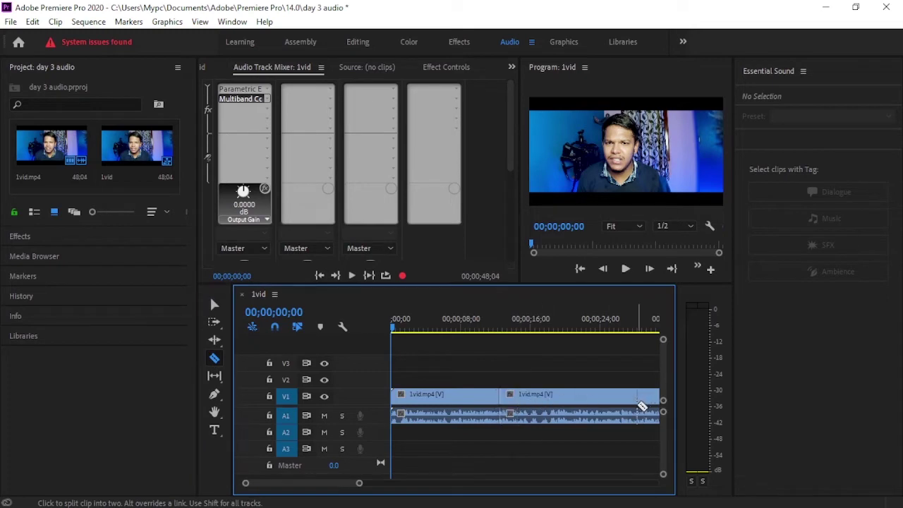
Step: Undo the razor cut and Audio 1's equalizer and compressor effects with Ctrl+Z
scroll(641, 410, "down", 3)
scroll(621, 410, "down", 2)
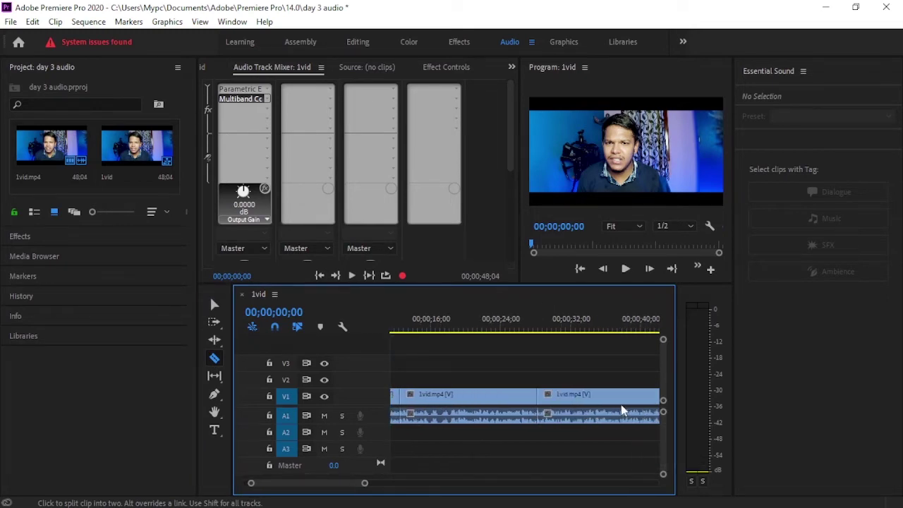
scroll(536, 434, "up", 5)
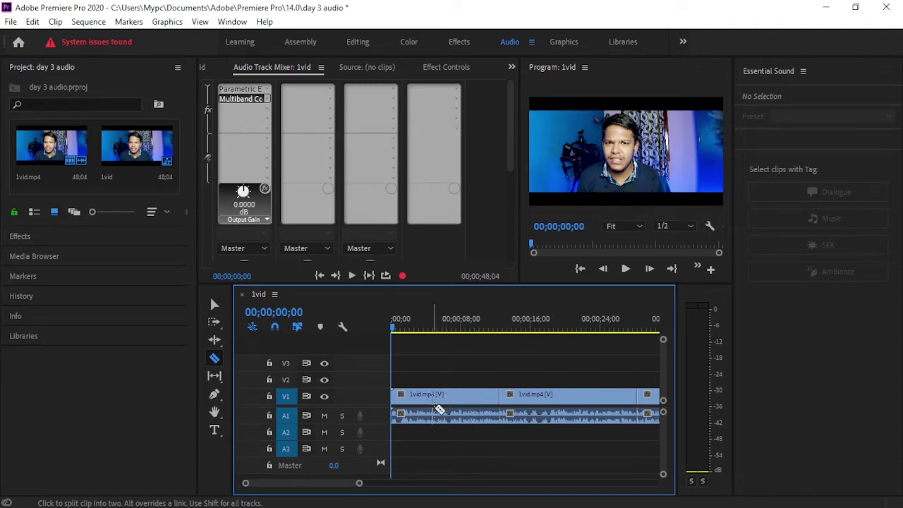
scroll(540, 413, "down", 3)
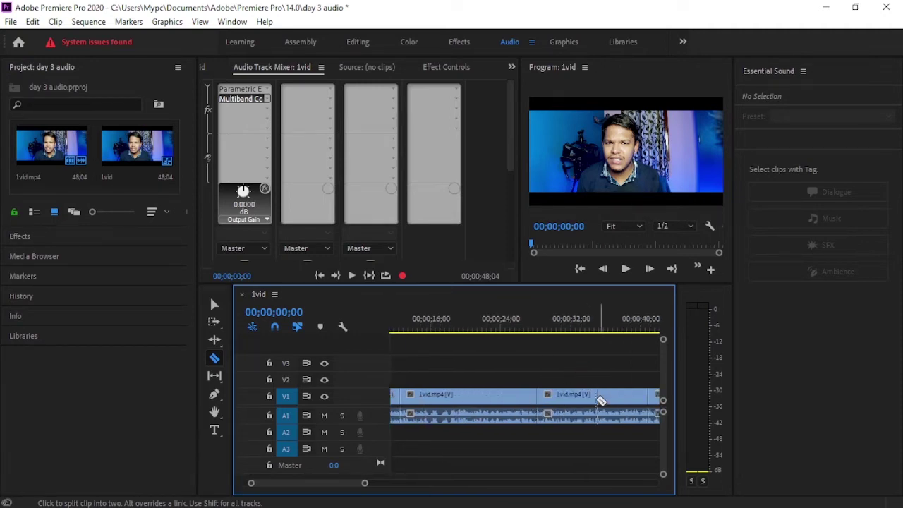
scroll(600, 400, "down", 3)
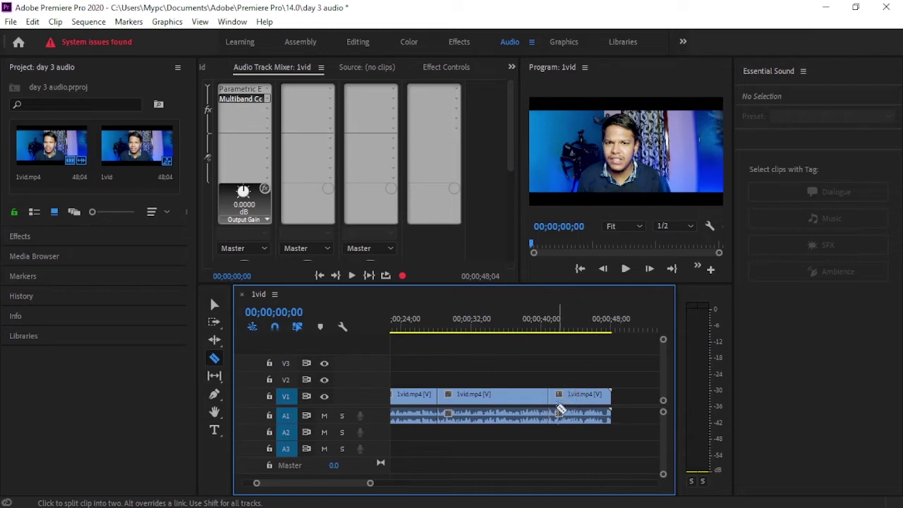
scroll(488, 413, "up", 4)
scroll(487, 413, "up", 3)
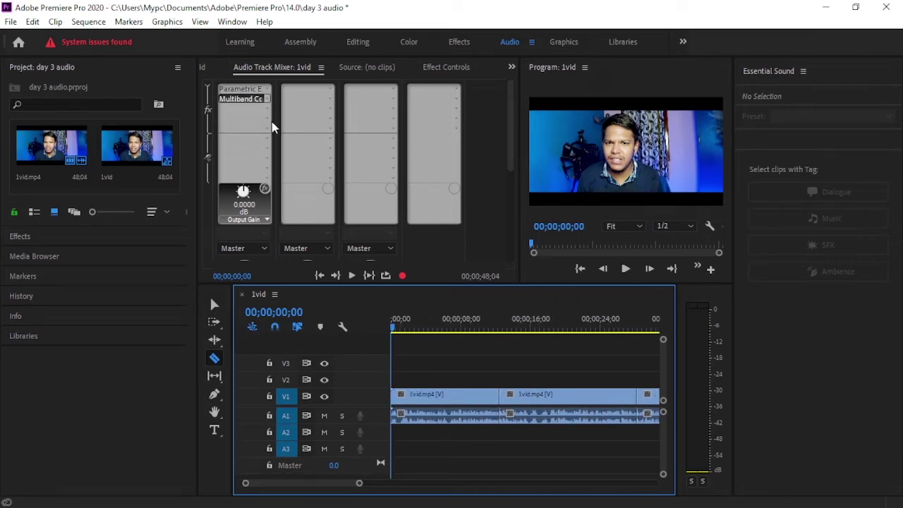
key("ctrl+z")
key("ctrl+z")
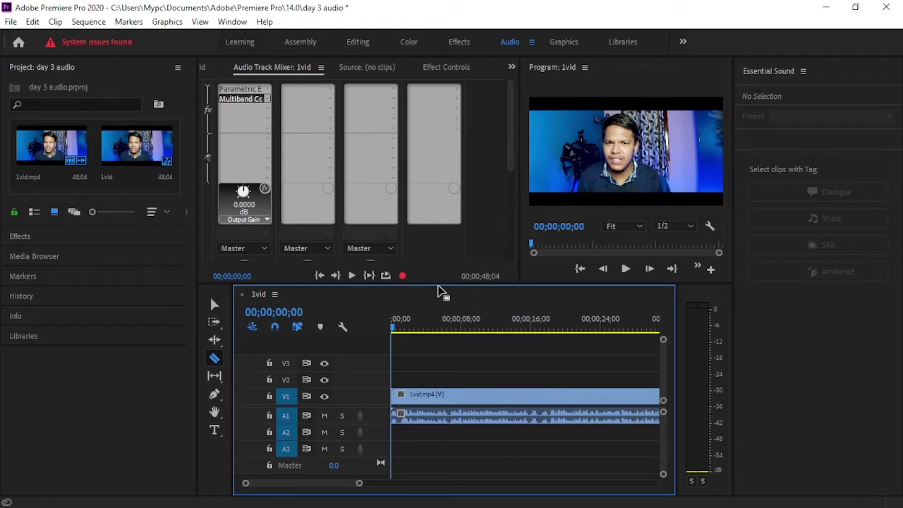
key("ctrl+z")
key("ctrl+z")
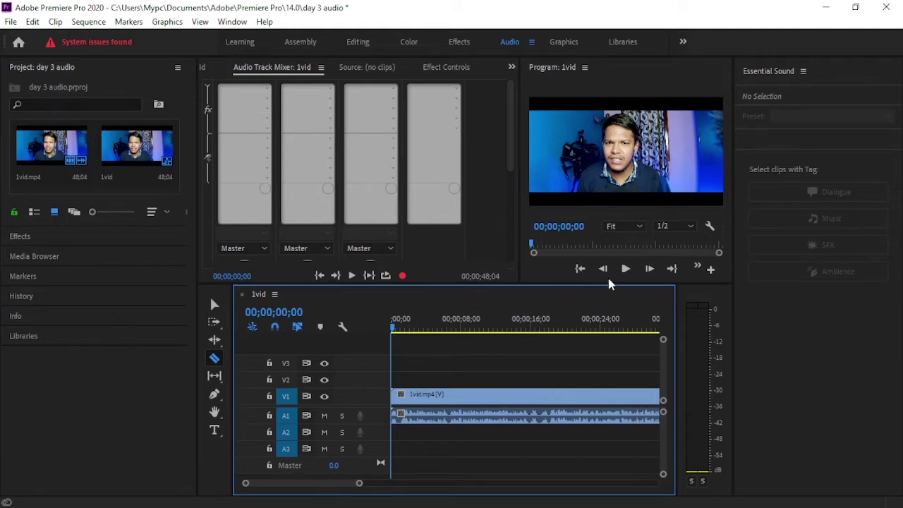
Step: Preview the uncut 1vid sequence's audio, stopping playback at 00;00;24;12
left_click(594, 498)
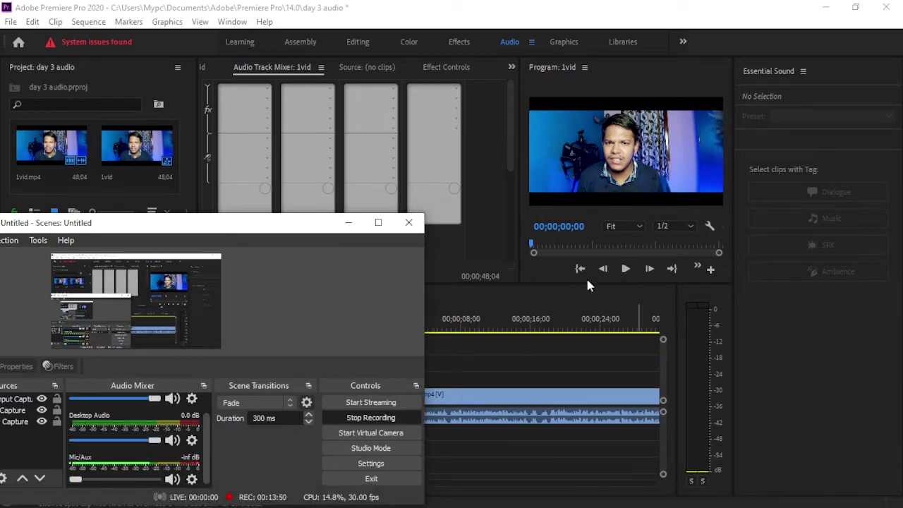
left_click(625, 269)
left_click(625, 269)
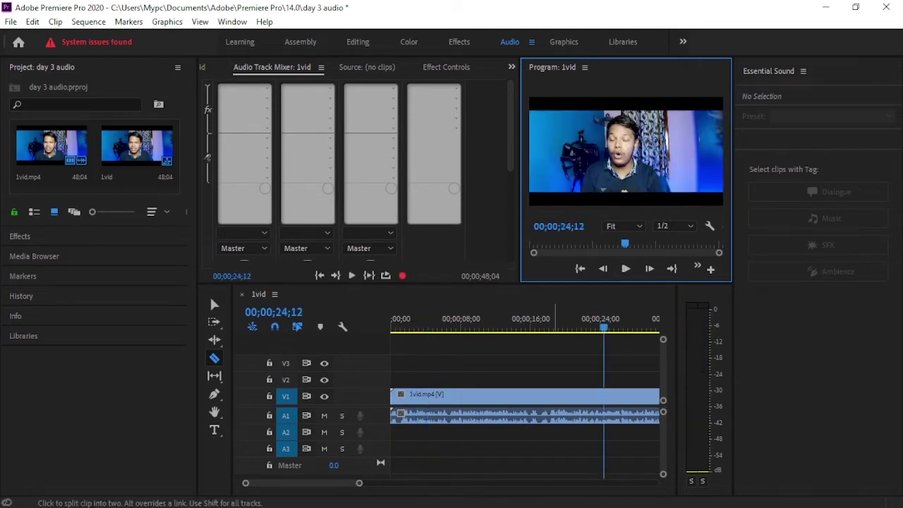
key("alt+Tab")
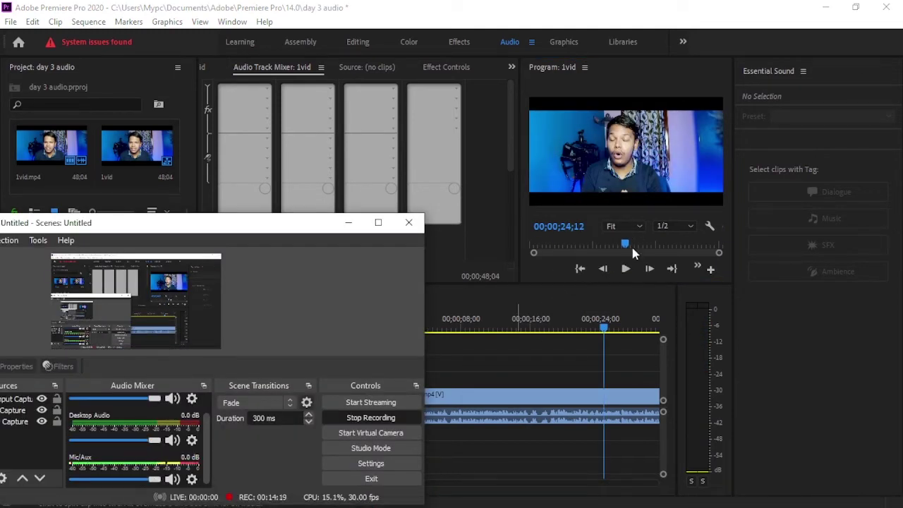
left_click(538, 298)
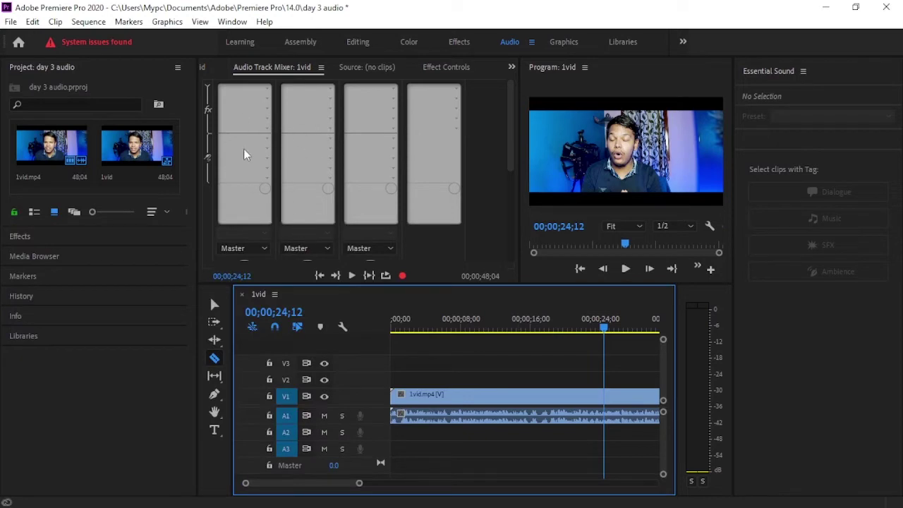
Step: In the Editing workspace, razor the 1vid clip at three points into four pieces
left_click(361, 42)
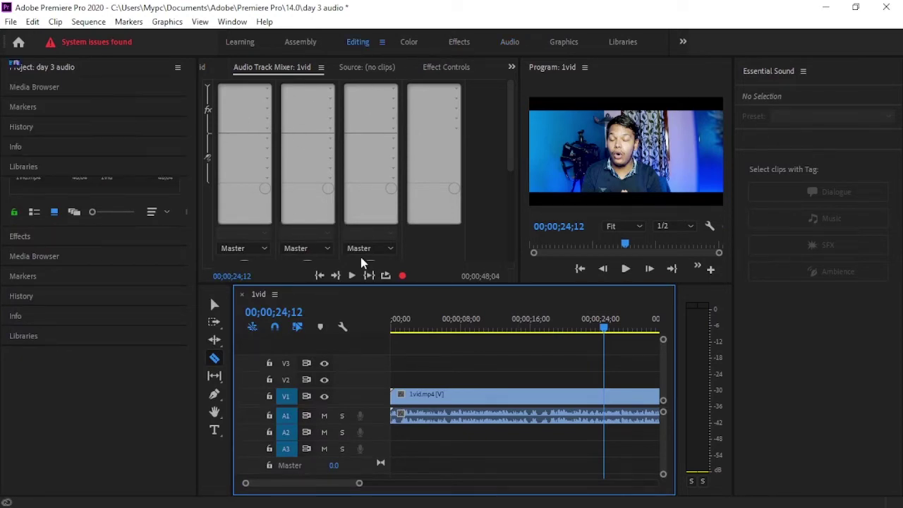
left_click(483, 434)
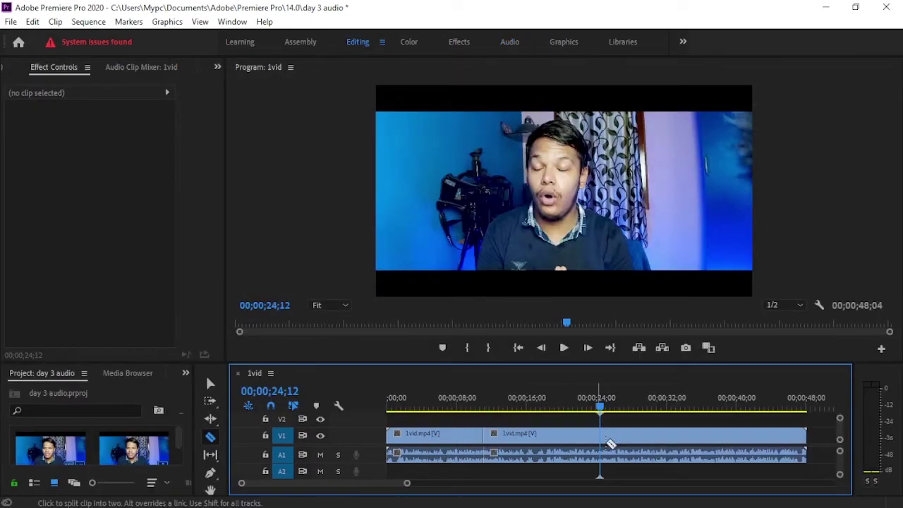
left_click(614, 436)
left_click(714, 438)
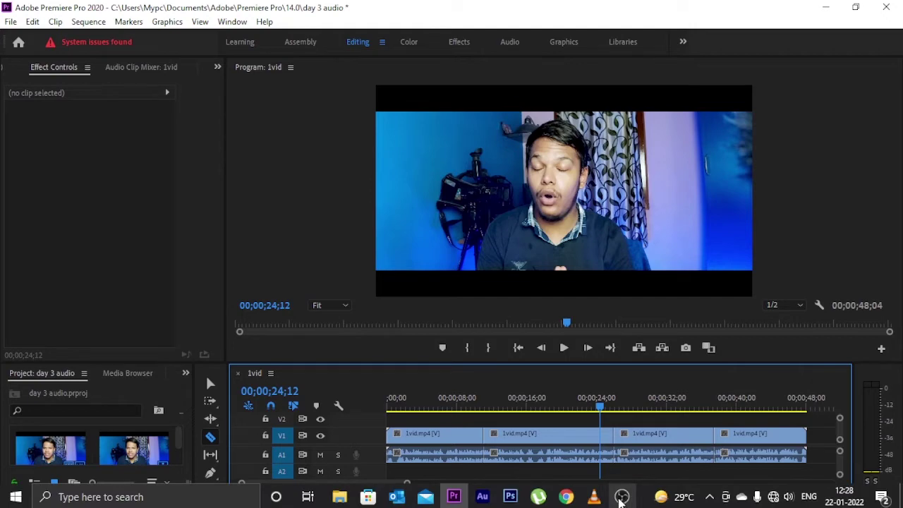
Step: Widen the Project panel, narrowing the timeline
left_click(621, 498)
left_click(574, 378)
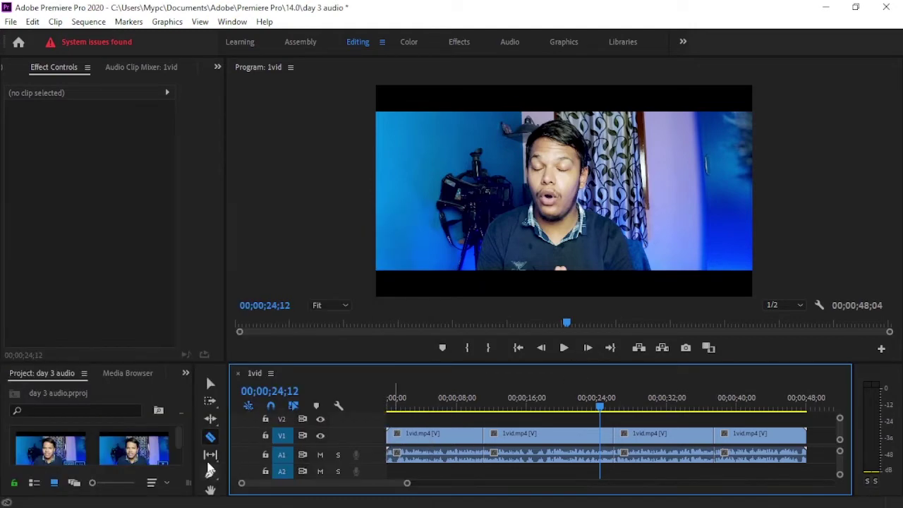
left_click_drag(192, 419, 267, 424)
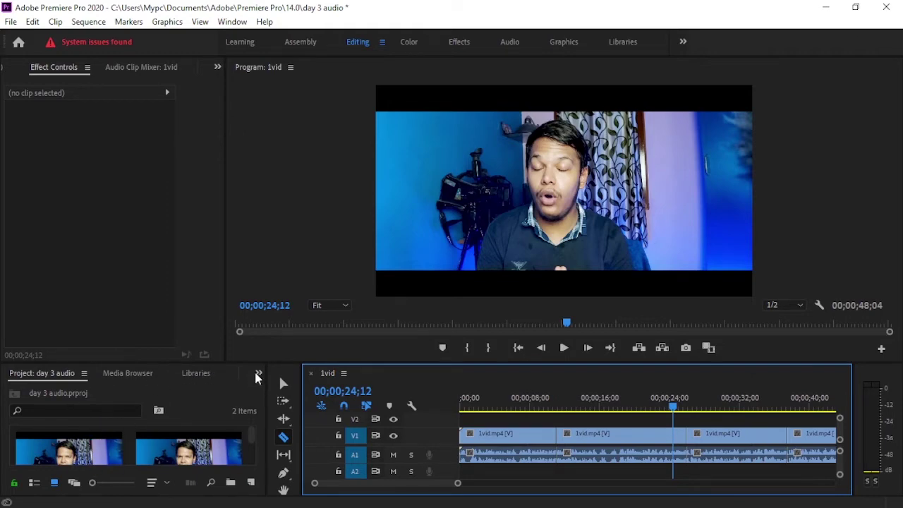
Step: Show the Effects panel and search 'para' to find Parametric Equalizer
left_click(210, 374)
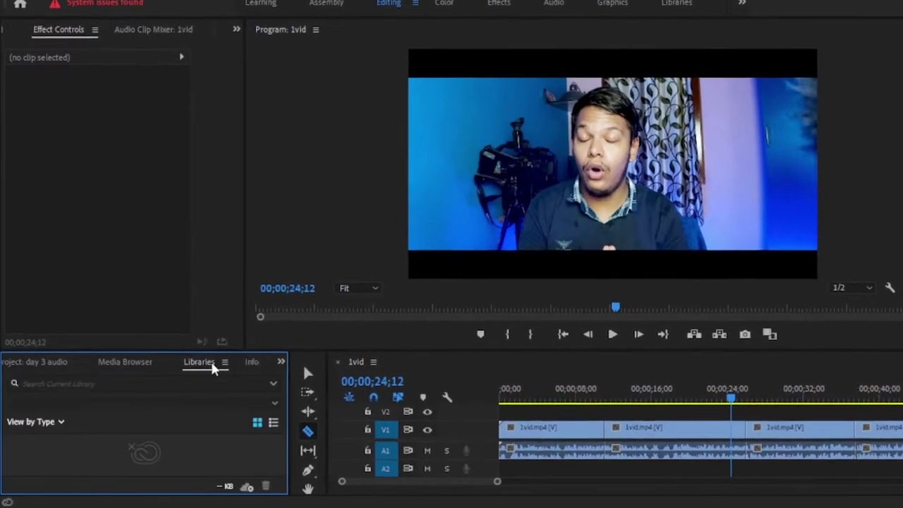
left_click(254, 365)
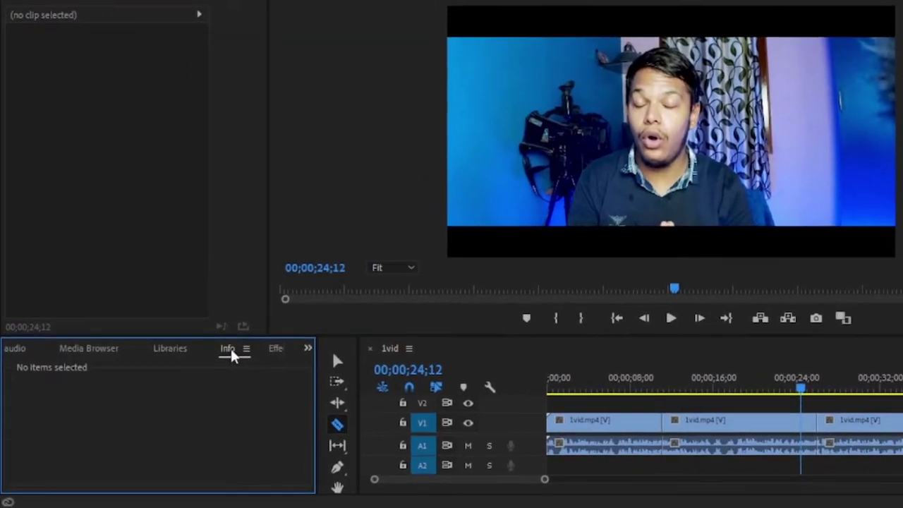
left_click(275, 348)
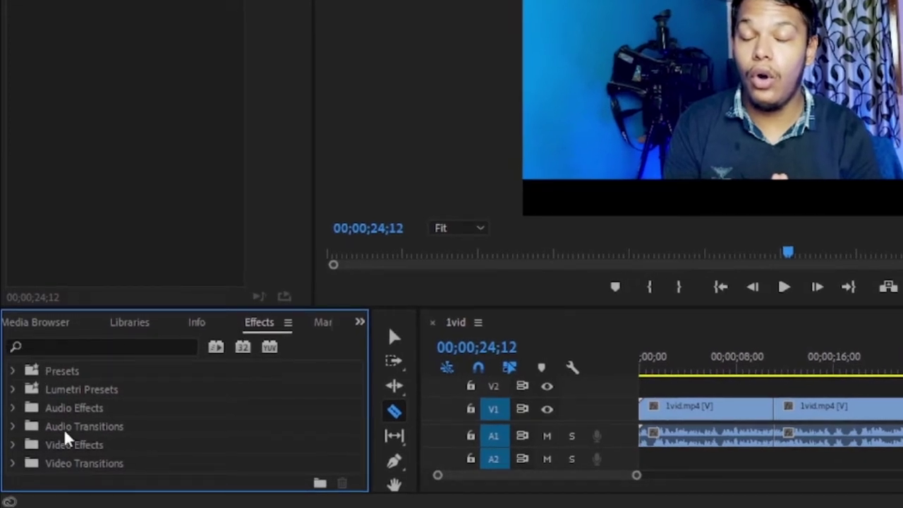
left_click(84, 345)
type("p")
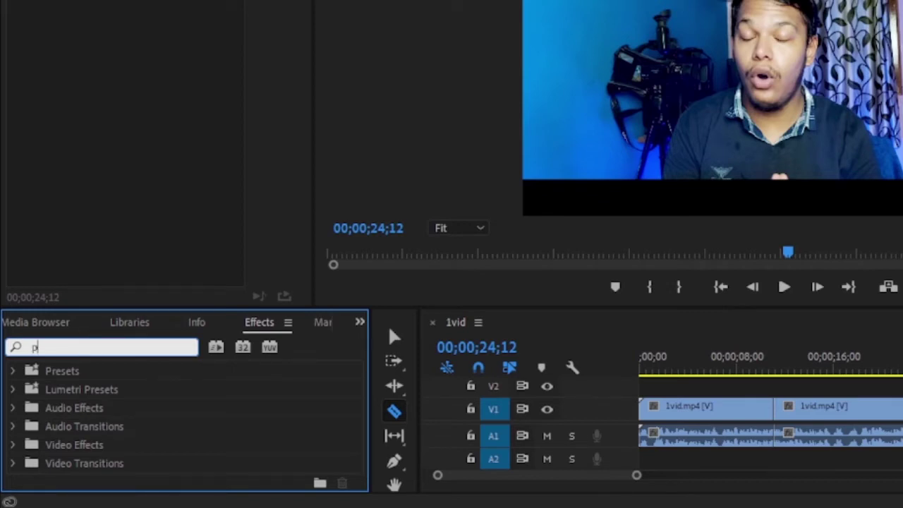
type("ara")
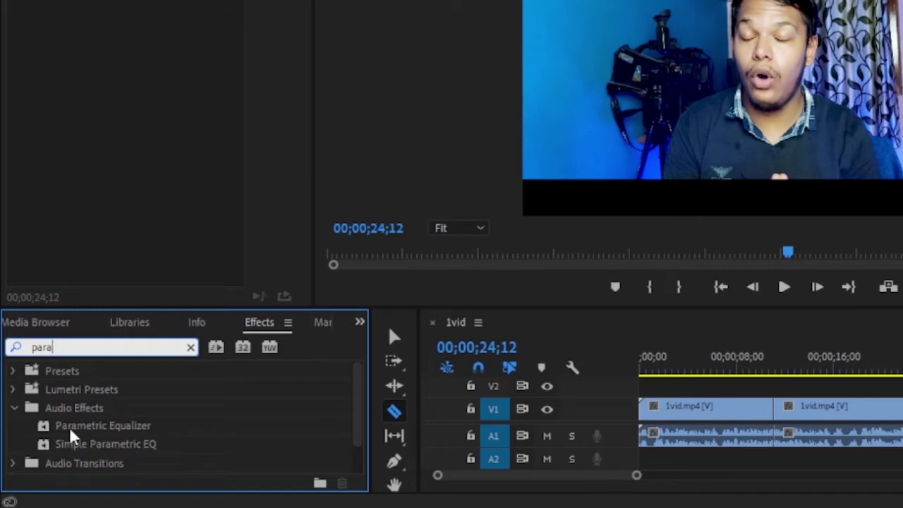
Step: Apply Parametric Equalizer to the first audio clip on track A1
left_click_drag(60, 436, 683, 440)
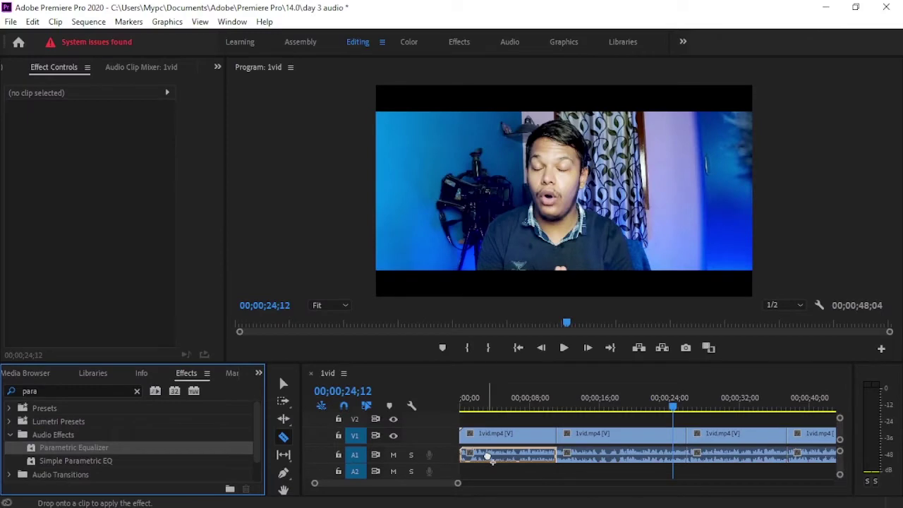
left_click_drag(491, 459, 705, 455)
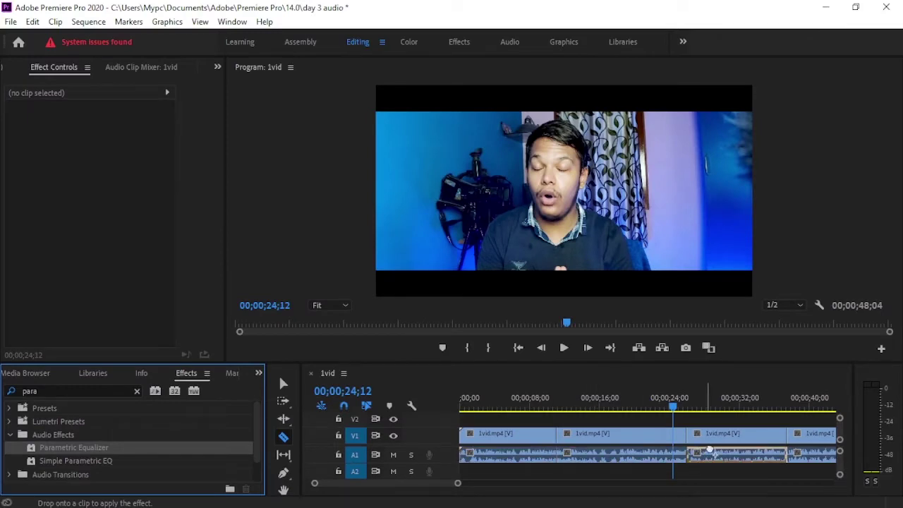
mouse_move(709, 450)
left_mouse_down()
mouse_move(702, 468)
mouse_move(543, 460)
left_mouse_up()
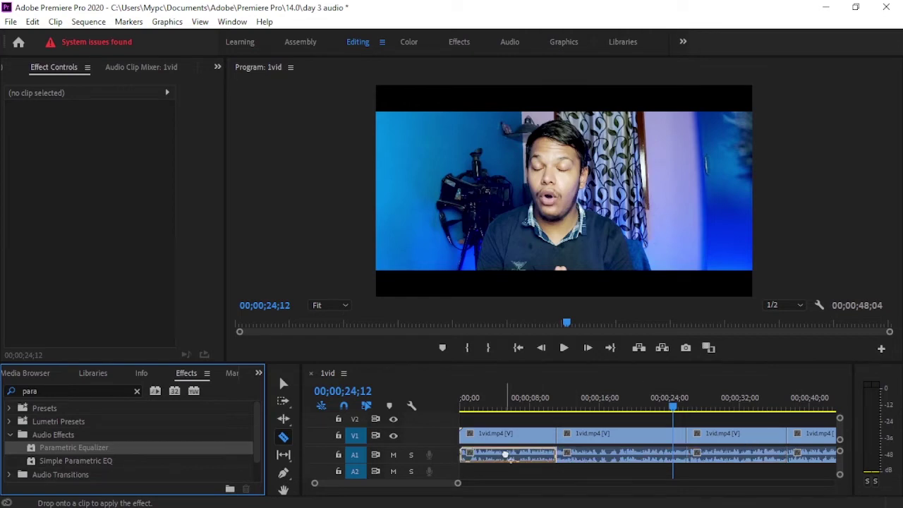
left_click_drag(494, 455, 494, 456)
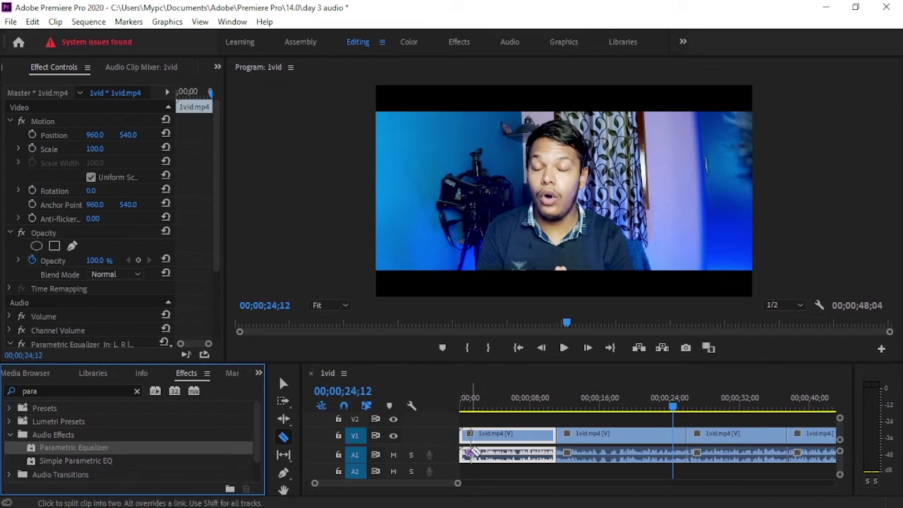
Step: With the Selection tool, inspect the effects on the second and then the first clip
left_click(283, 384)
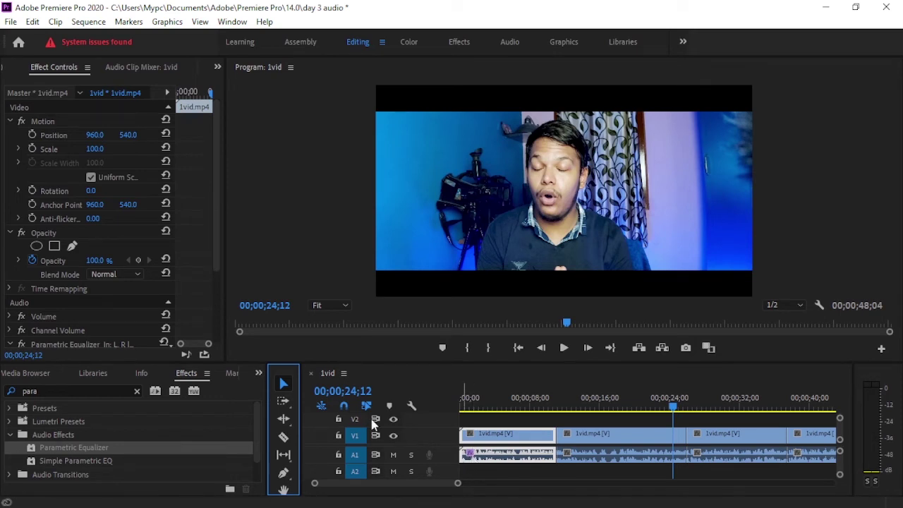
scroll(59, 275, "down", 2)
scroll(59, 272, "down", 2)
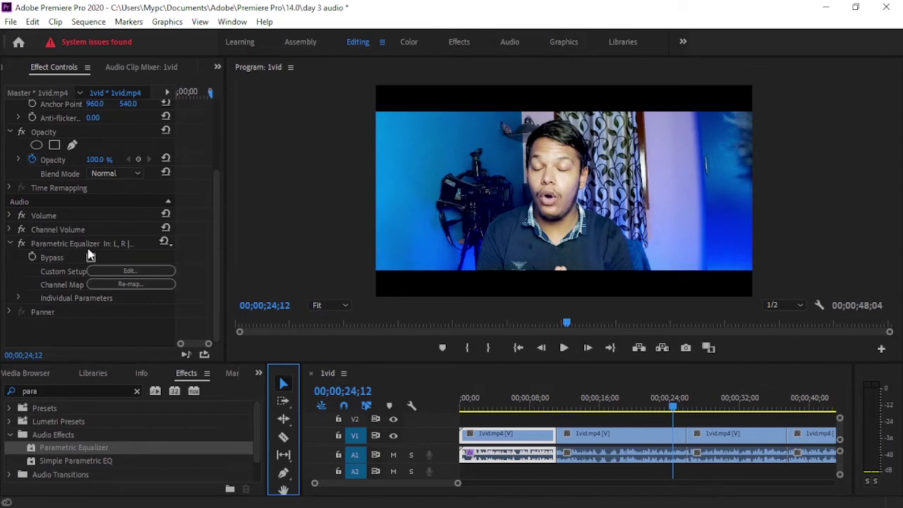
left_click(580, 435)
scroll(79, 304, "down", 1)
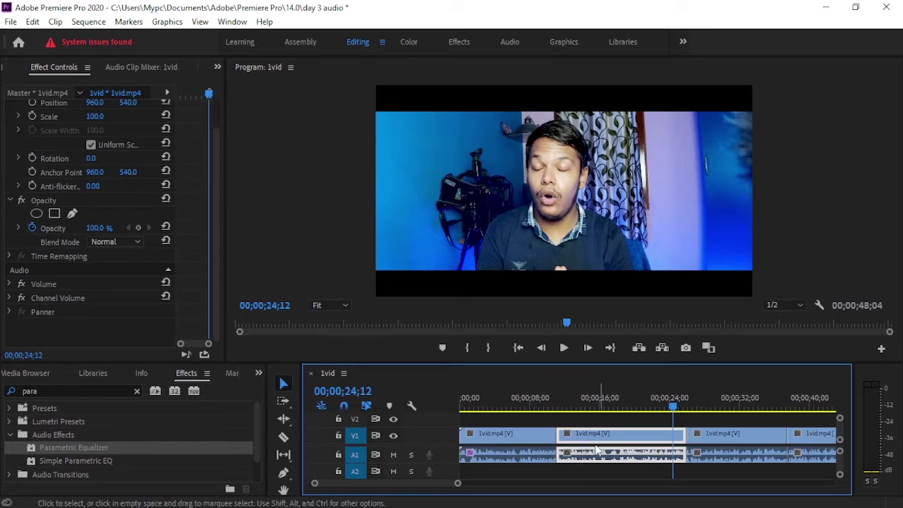
left_click(480, 453)
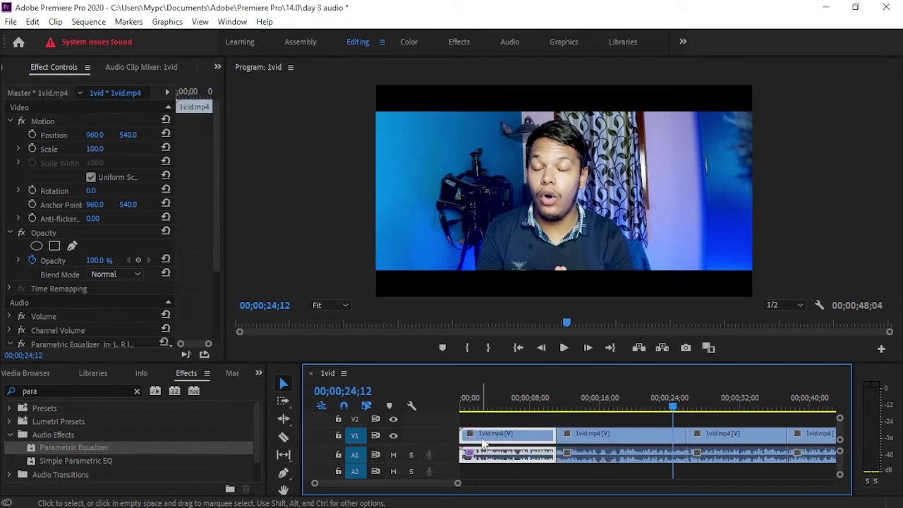
scroll(100, 317, "down", 2)
scroll(99, 318, "down", 2)
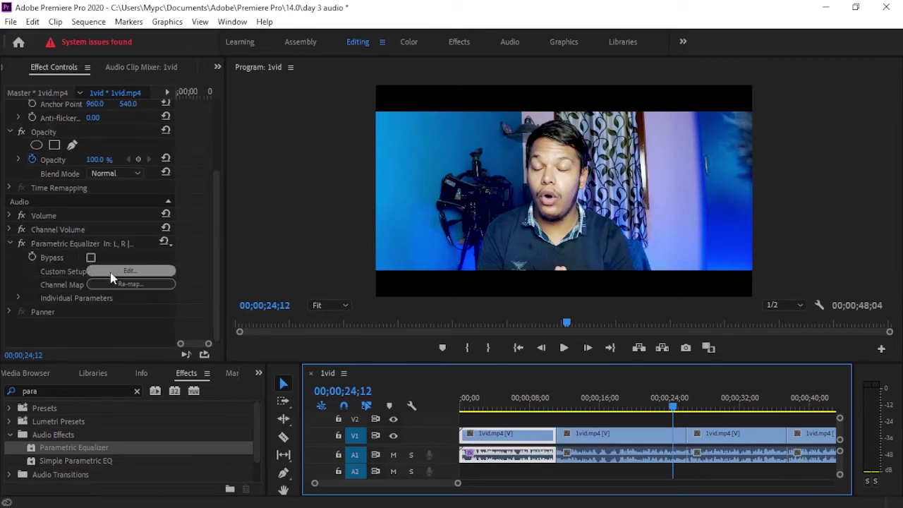
Step: Give the Parametric Equalizer the Loudness Maximizer preset, boosting the 123 Hz low band to 11.6 dB
left_click(129, 271)
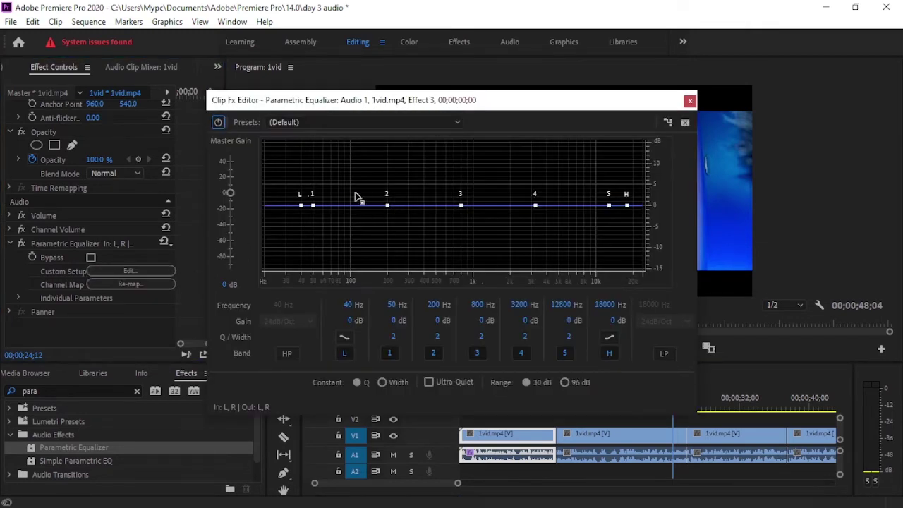
left_click_drag(344, 104, 167, 87)
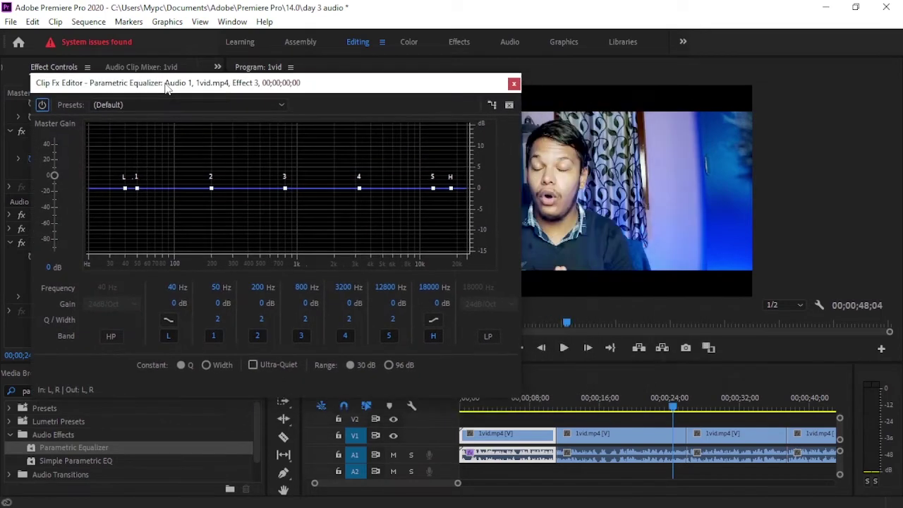
left_click(103, 104)
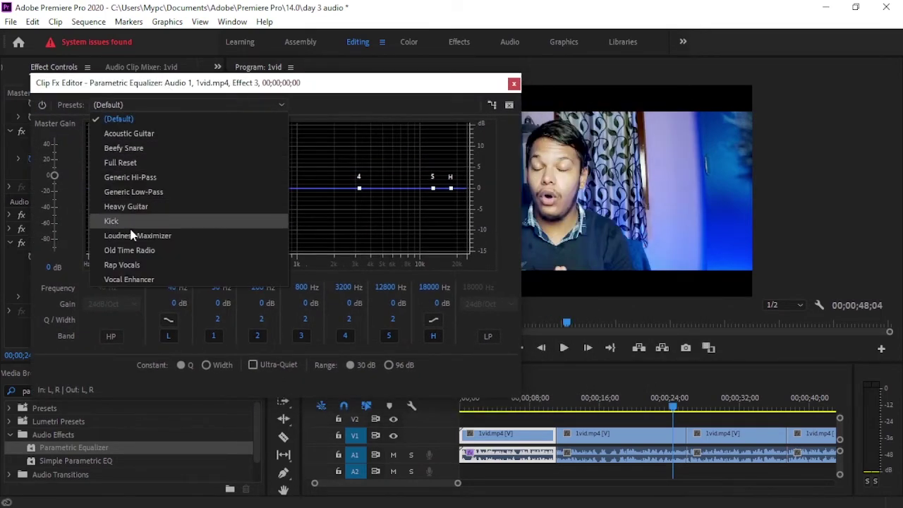
key("Escape")
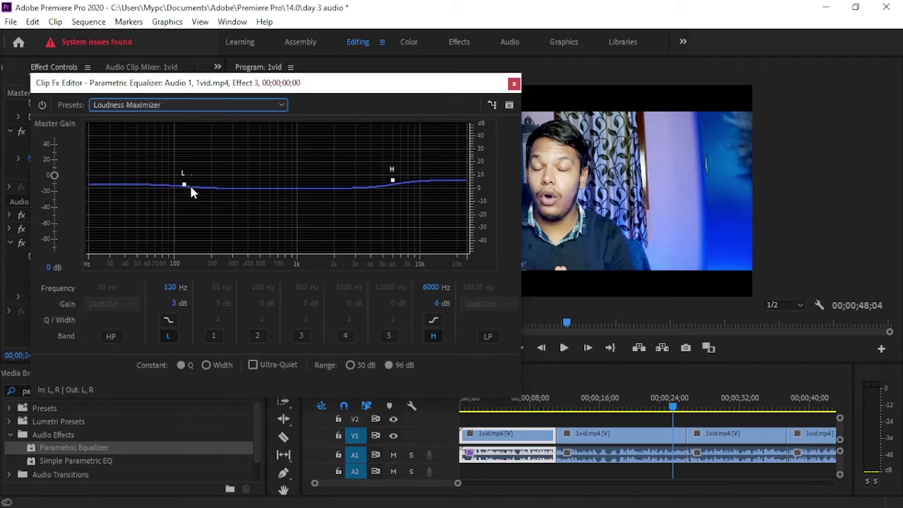
mouse_move(185, 187)
left_click_drag(187, 190, 187, 177)
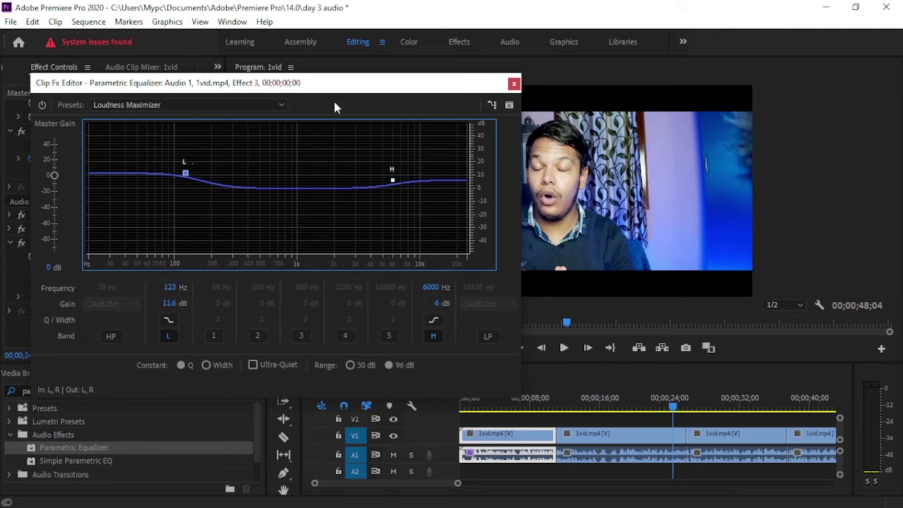
left_click_drag(293, 90, 305, 91)
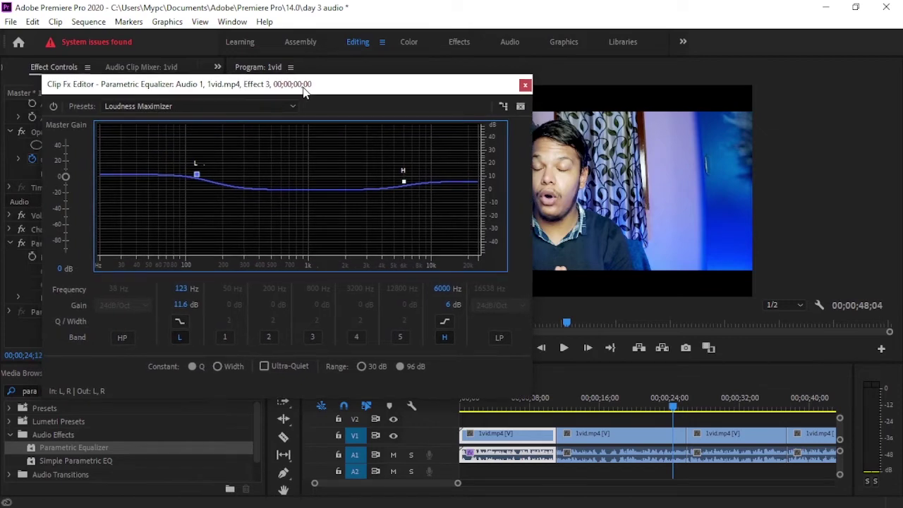
left_click(525, 84)
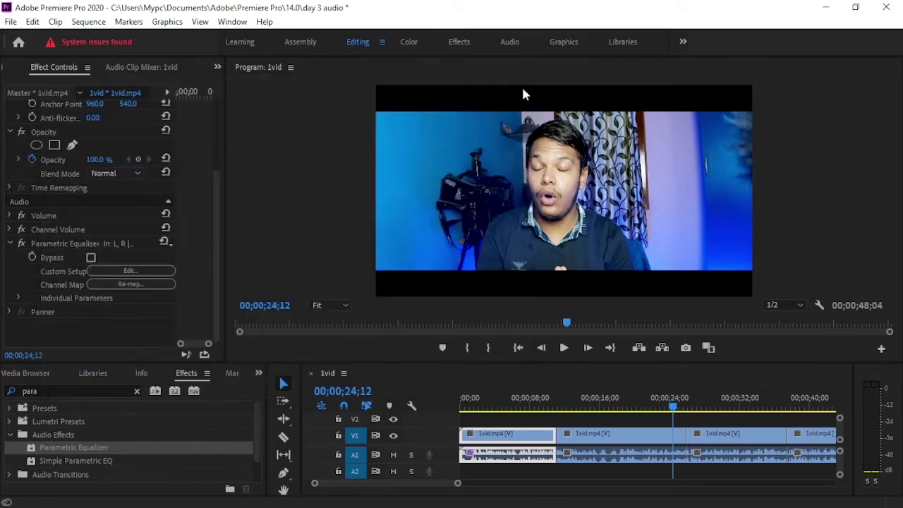
Step: Preview the equalized audio from the start, then set the OBS Mic/Aux level to 0 dB
left_click_drag(499, 400, 455, 397)
left_click(564, 348)
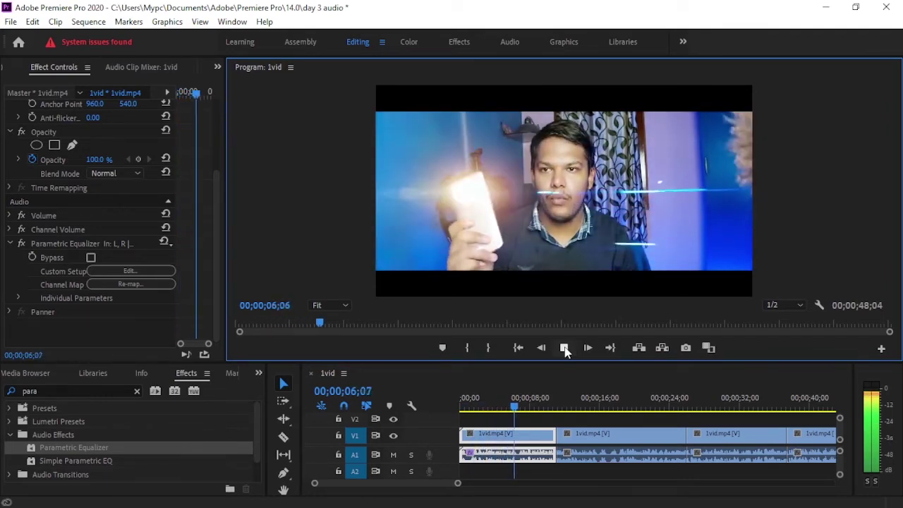
left_click(639, 498)
left_click_drag(94, 481, 155, 480)
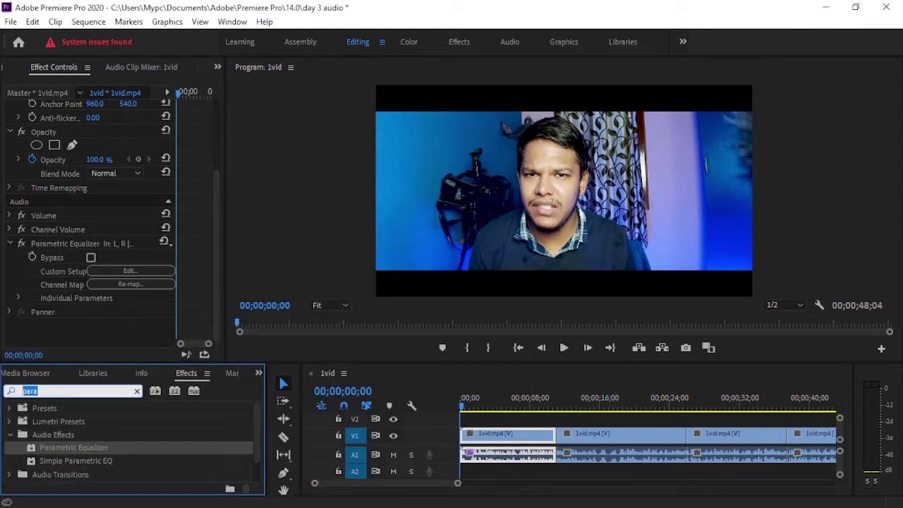
Step: Search 'mu' and add Multiband Compressor to the first A1 clip, below its equalizer
type("mult")
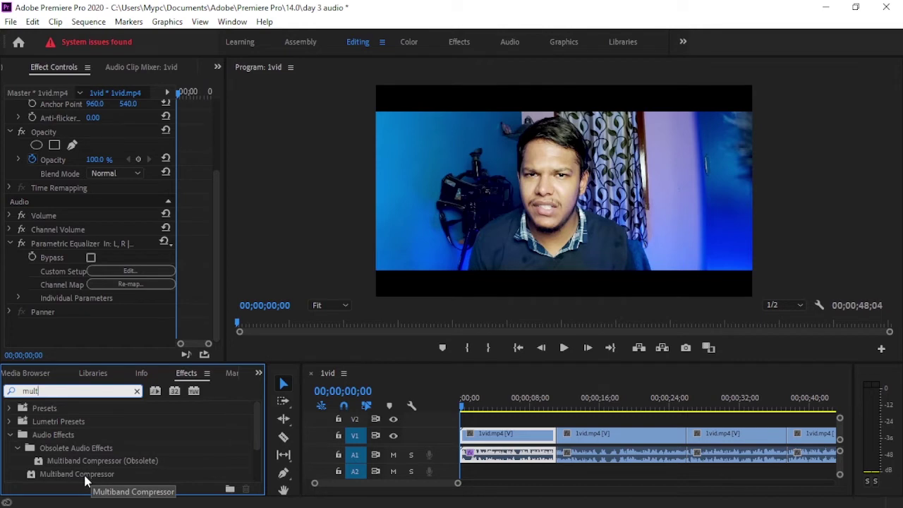
mouse_move(76, 479)
left_mouse_down()
mouse_move(463, 494)
mouse_move(774, 449)
left_mouse_up()
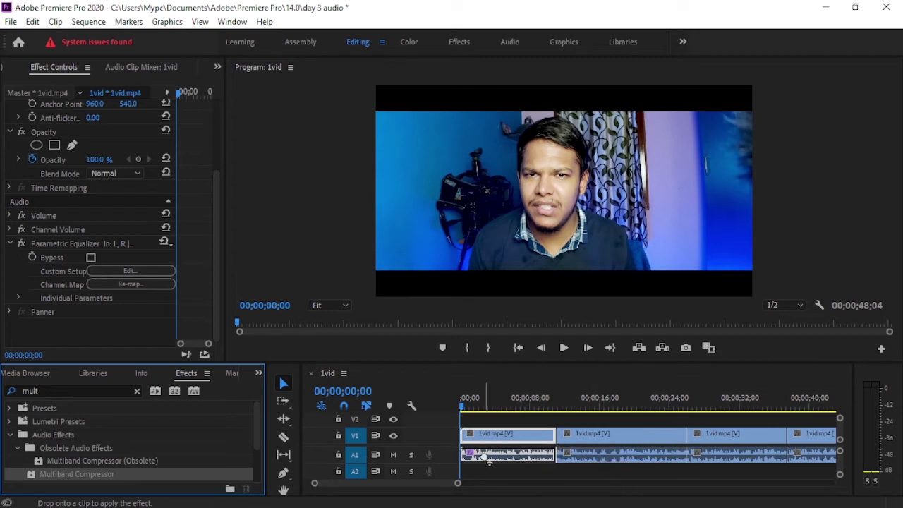
left_click_drag(774, 450, 484, 458)
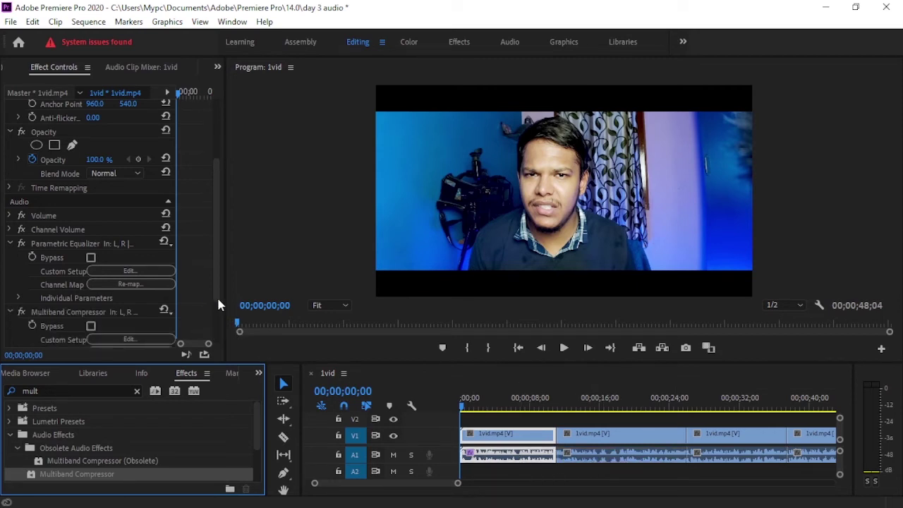
scroll(195, 298, "down", 2)
scroll(196, 297, "down", 3)
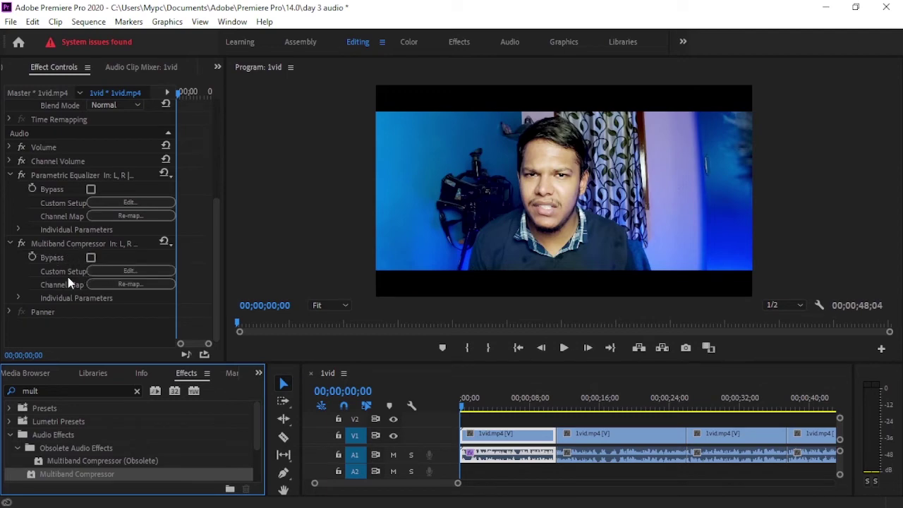
Step: Set the first clip's Multiband Compressor to the Broadcast preset and close its editor
left_click(117, 271)
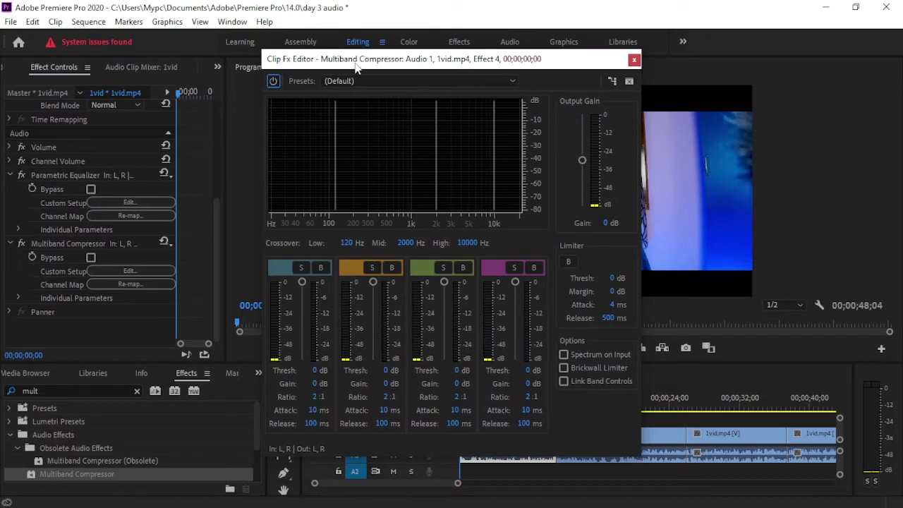
left_click_drag(350, 67, 150, 63)
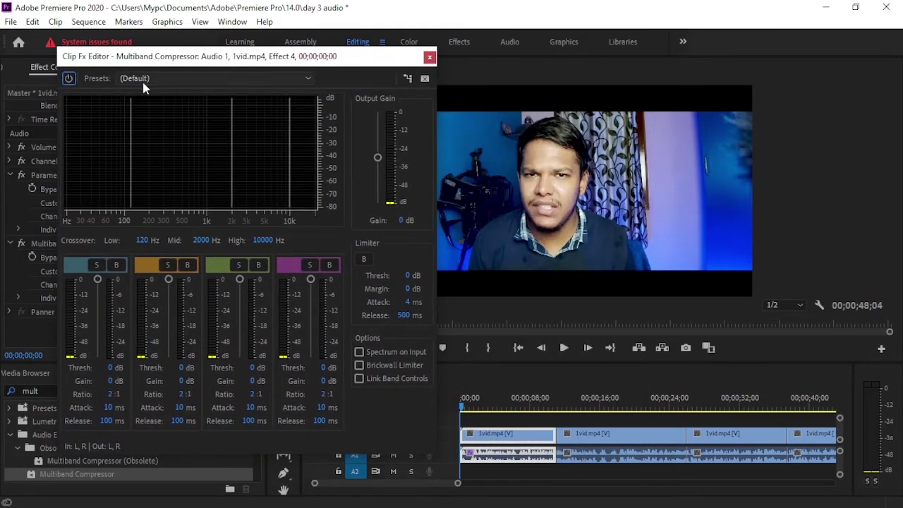
left_click(144, 80)
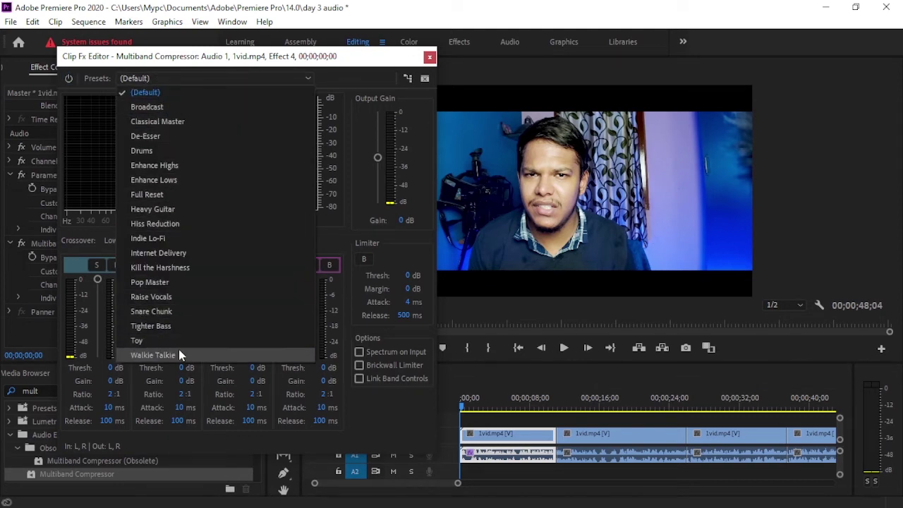
left_click(145, 107)
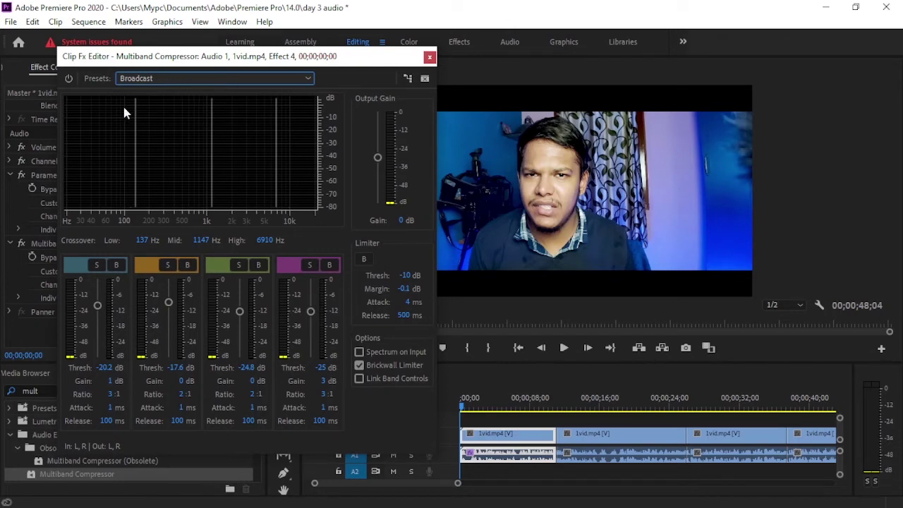
left_click(428, 58)
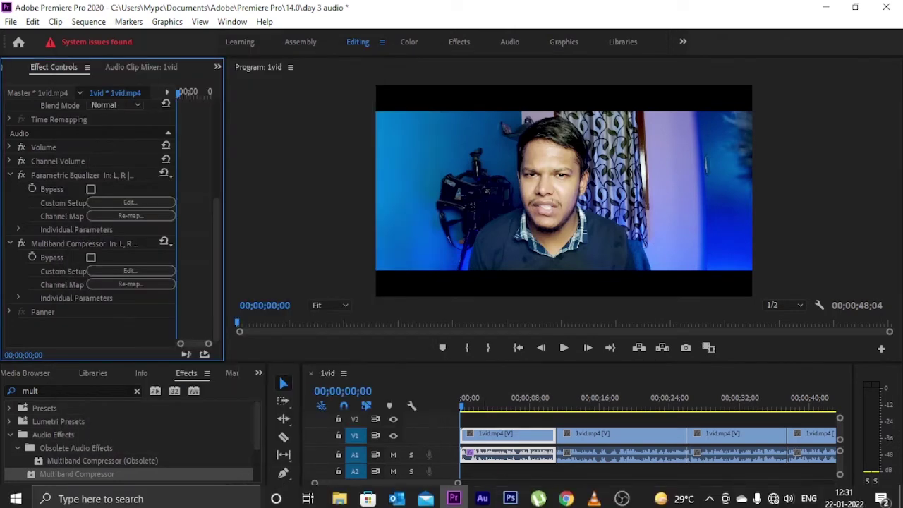
left_click(622, 504)
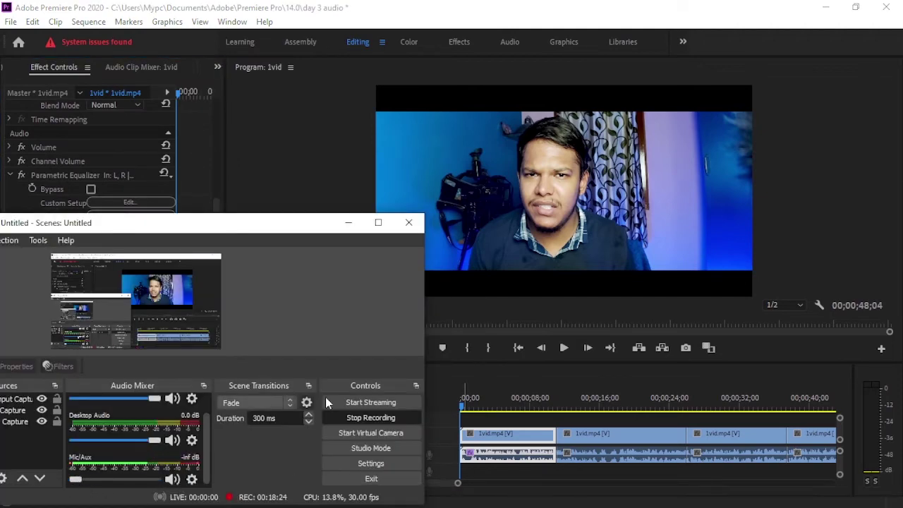
left_click(564, 347)
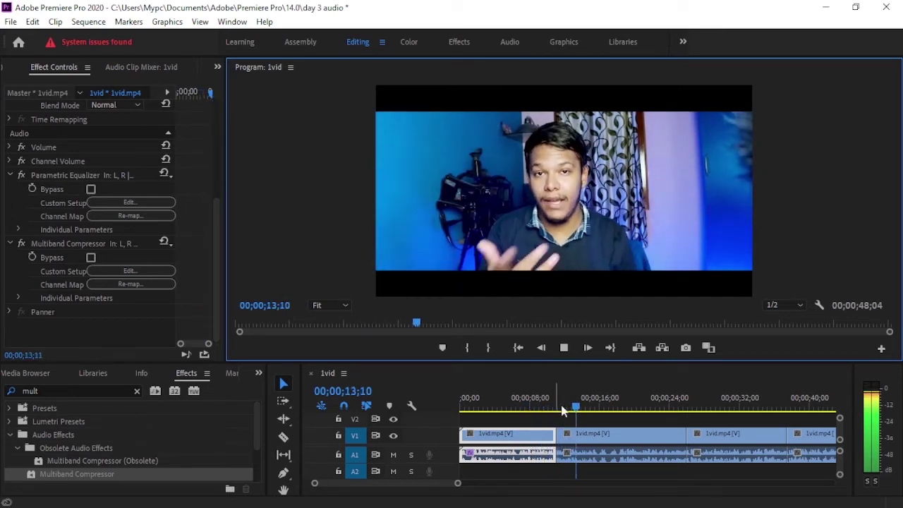
left_click(542, 405)
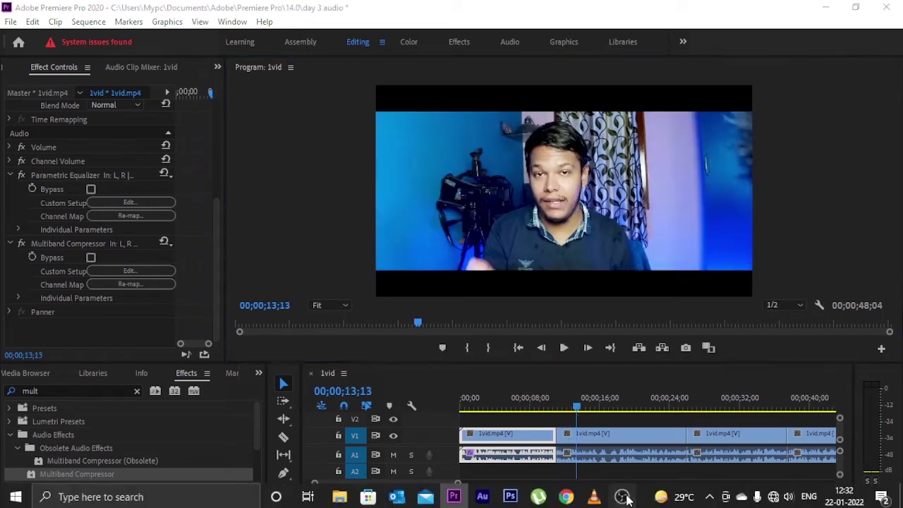
left_click(513, 377)
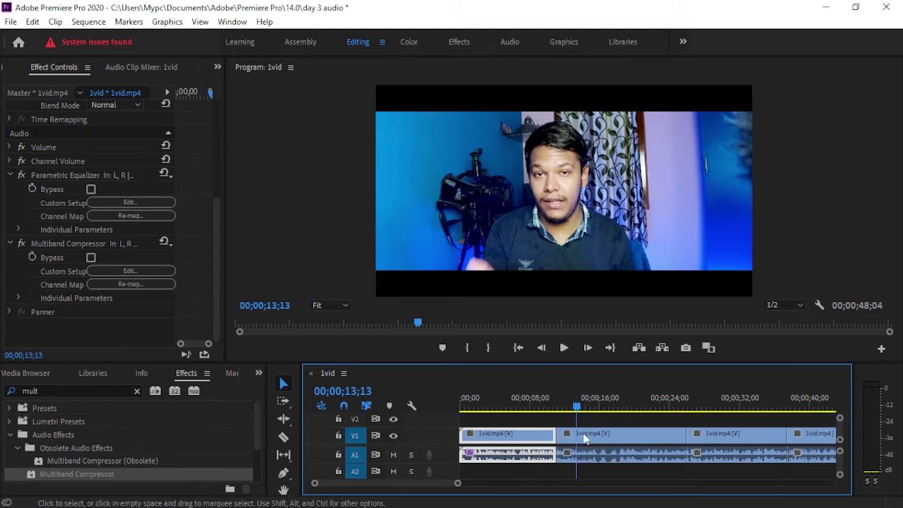
Step: Add Multiband Compressor to the second, fourth and third A1 clips, then park the playhead near 5 seconds
left_click_drag(78, 476, 605, 455)
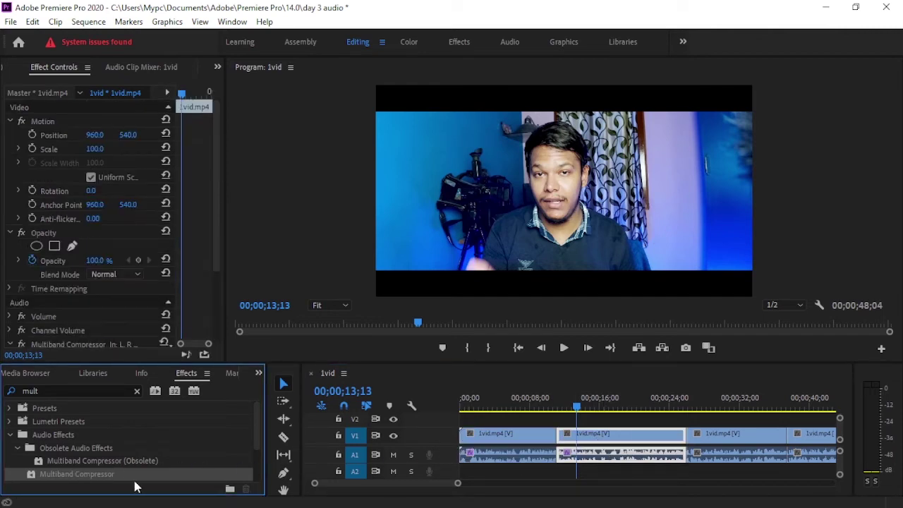
left_click_drag(135, 476, 801, 455)
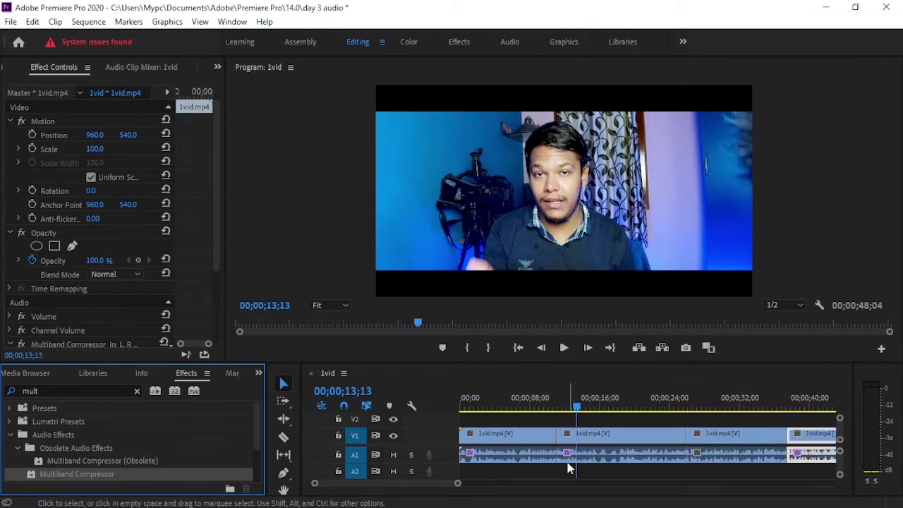
left_click_drag(158, 472, 721, 464)
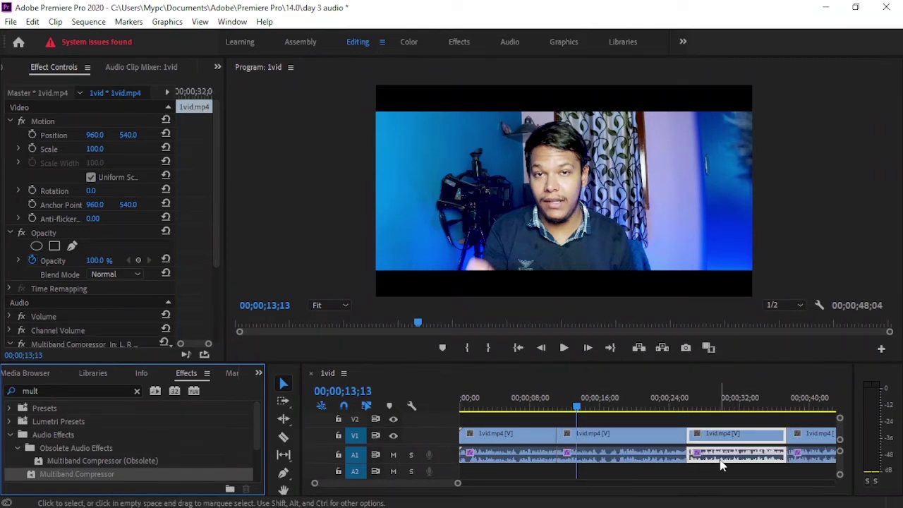
left_click(505, 406)
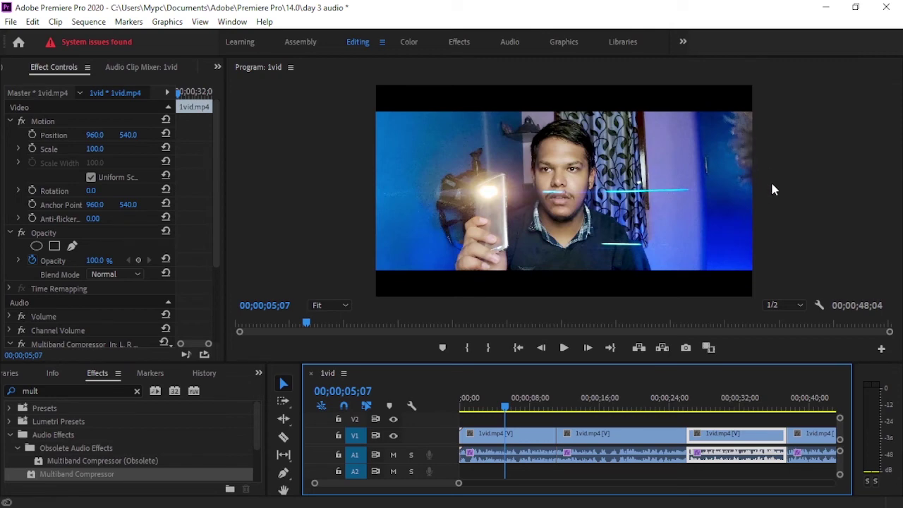
Step: Bring the VLC media player window to the front
left_click(589, 497)
mouse_move(494, 504)
Step: Bring up OBS Studio from the taskbar to end the recording
left_click(621, 504)
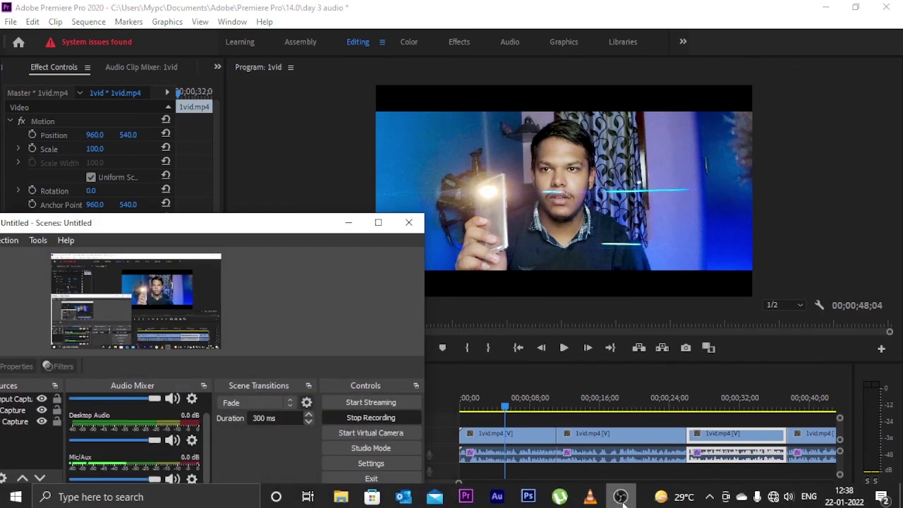